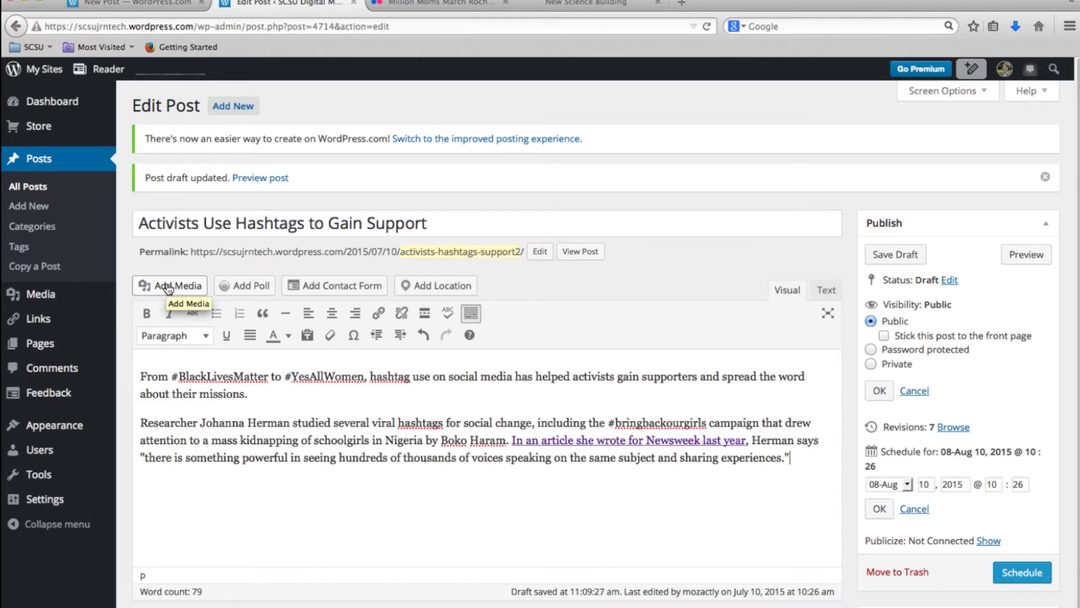
Place the cursor just before 'From' at the start of the post's first paragraph.
left_click(140, 376)
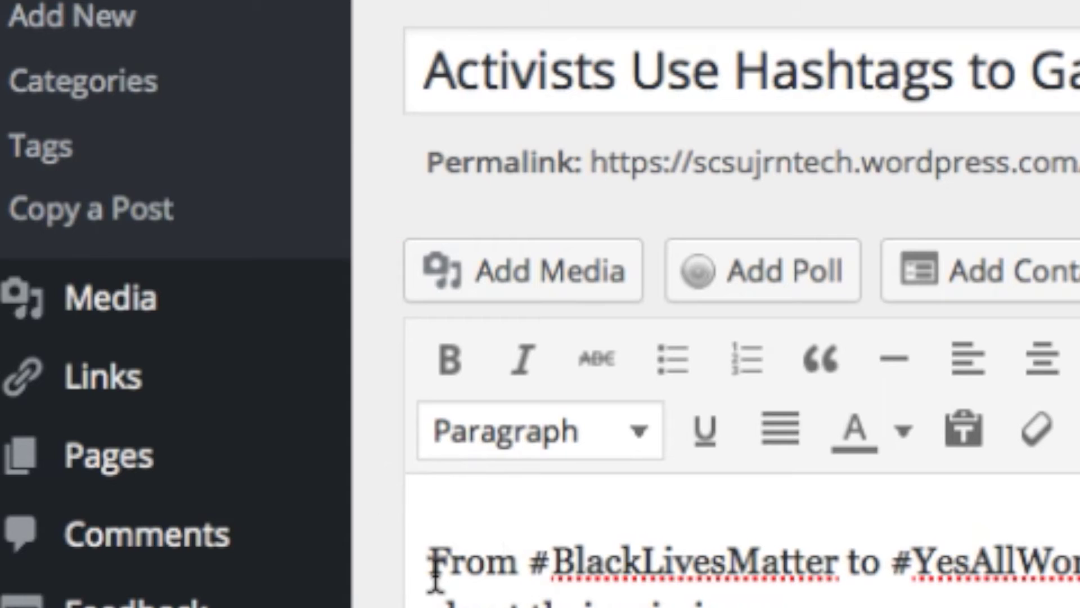
In the media library, choose the hashtag-sign photo and select its full caption text.
left_click(532, 288)
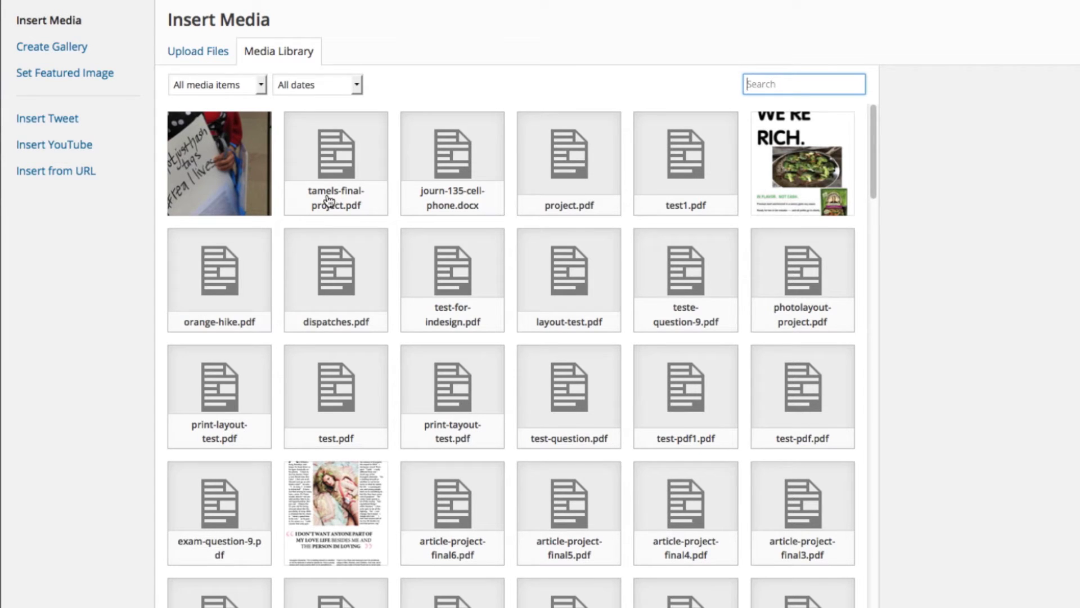
left_click(200, 52)
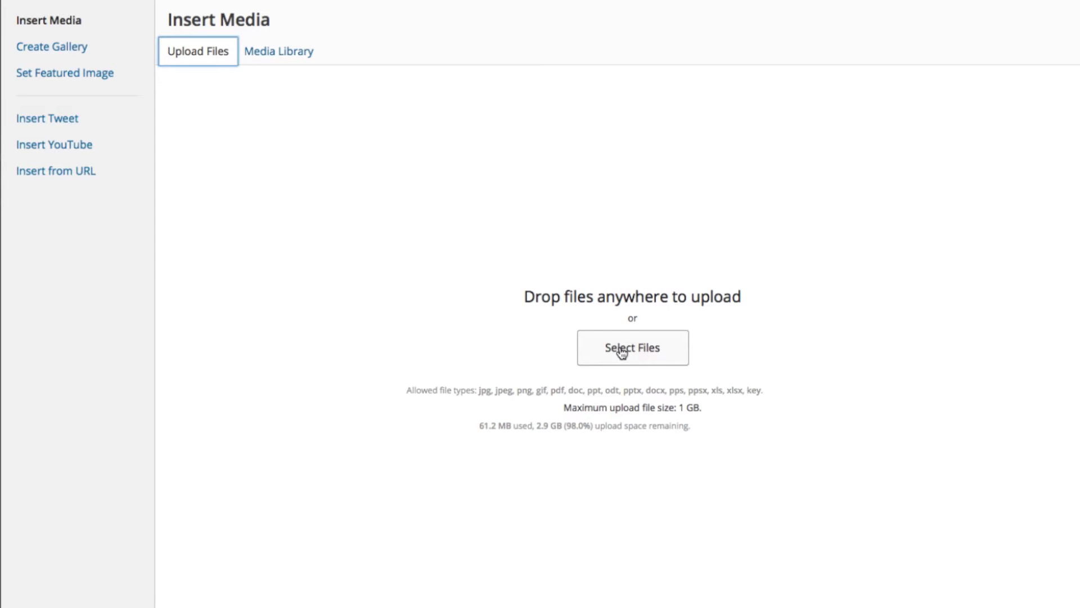
left_click(305, 56)
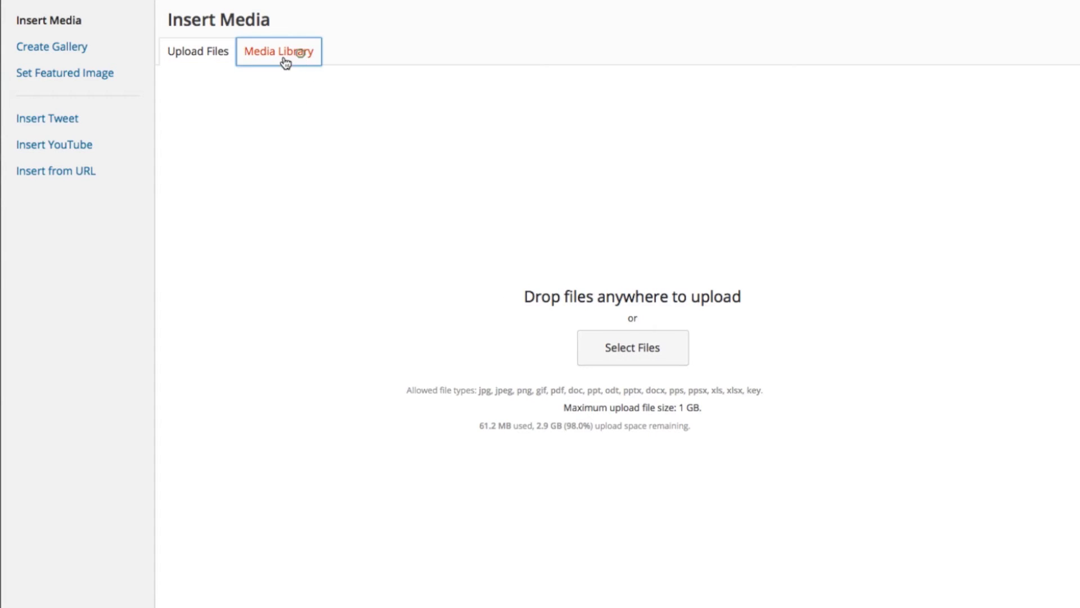
left_click(213, 148)
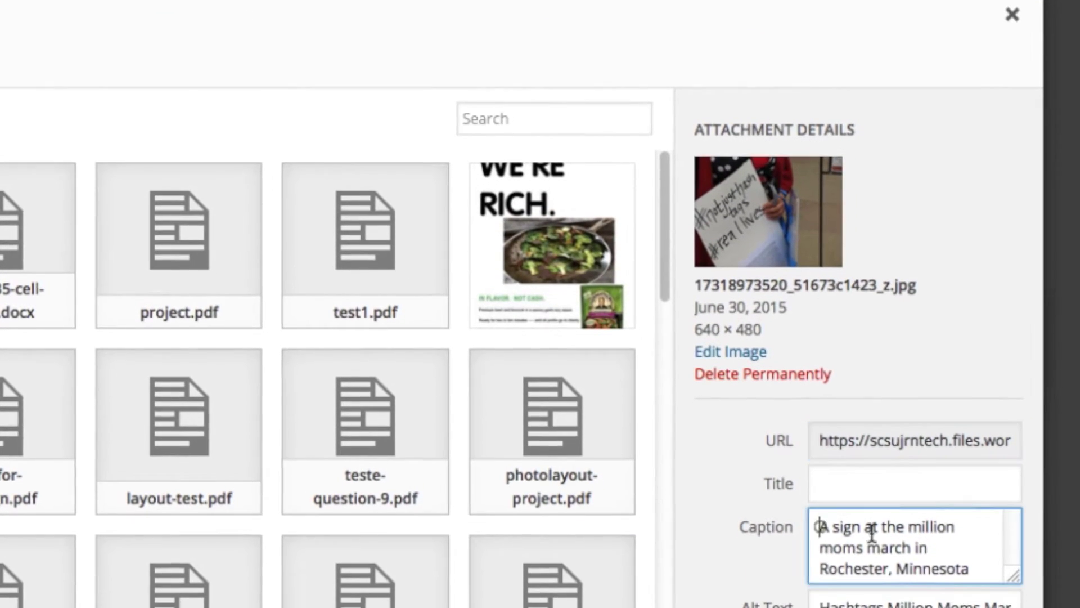
left_click_drag(820, 551, 1005, 607)
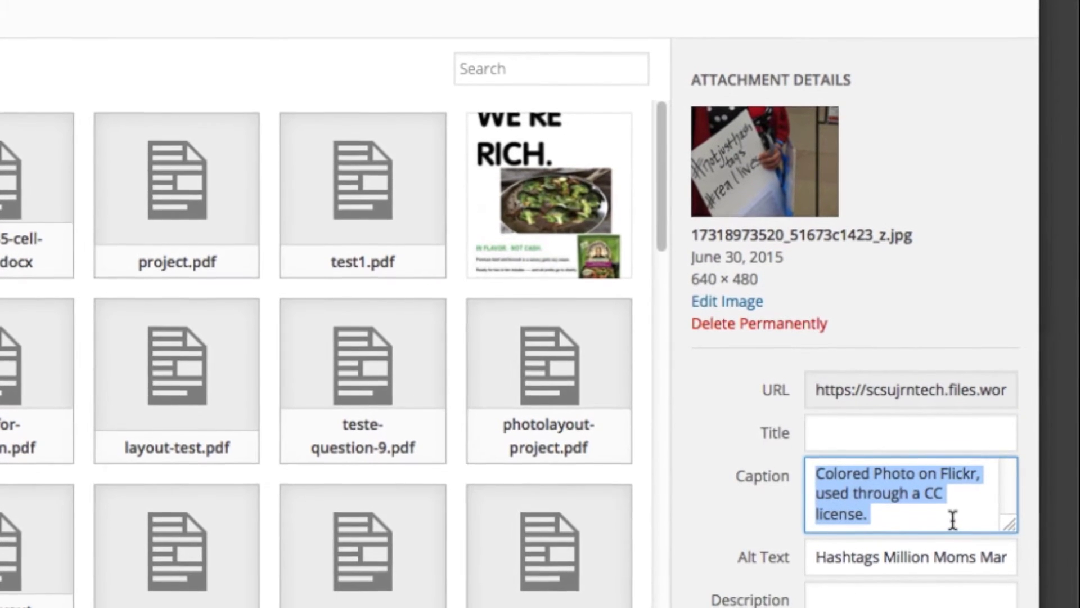
left_click(954, 545)
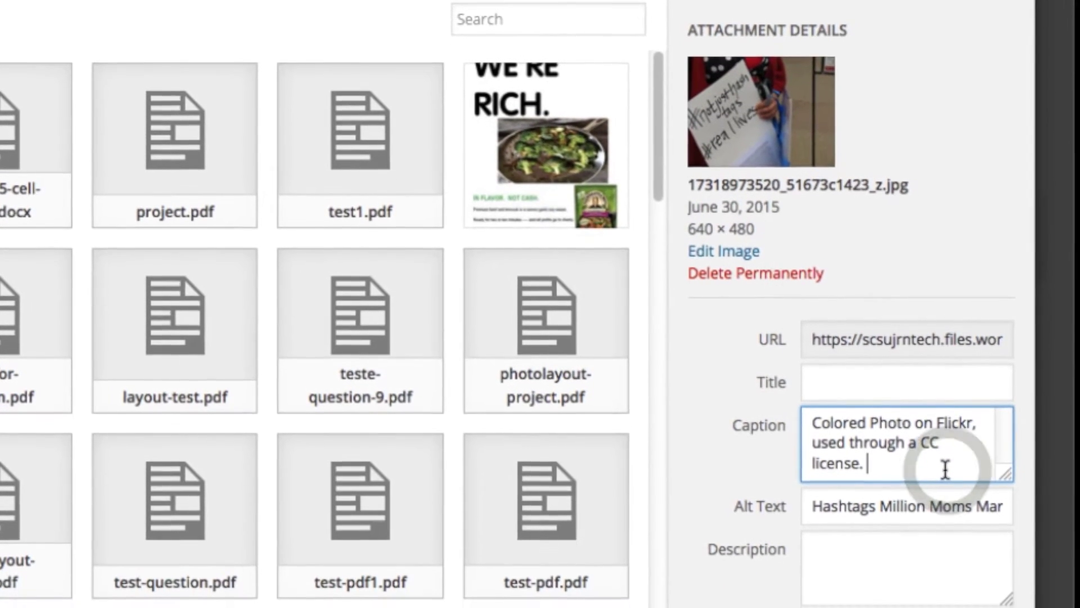
left_click_drag(931, 489, 820, 436)
left_click_drag(816, 386, 881, 379)
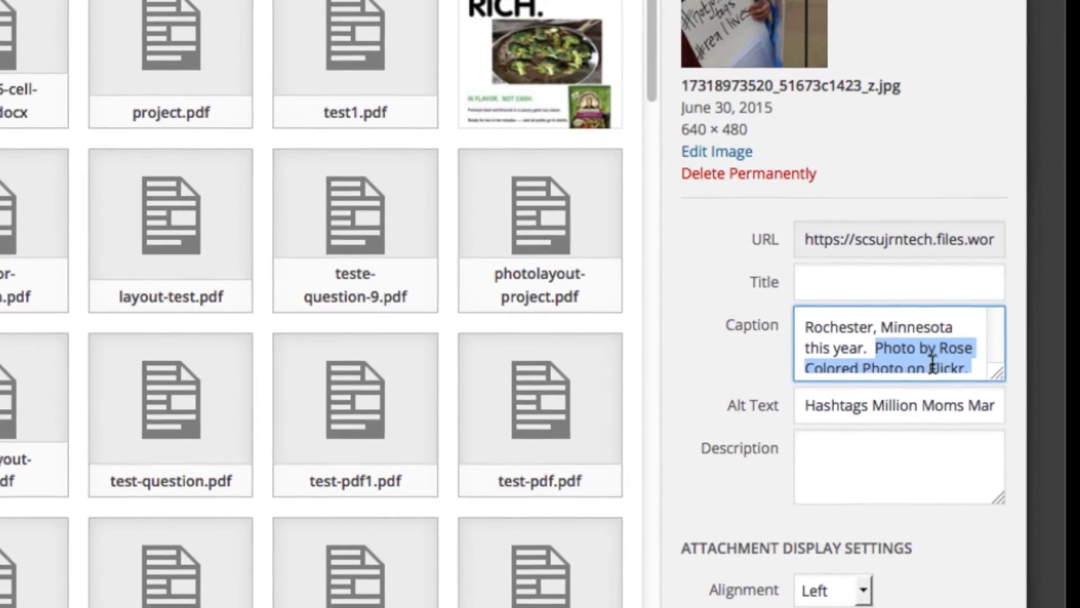
left_click(925, 323)
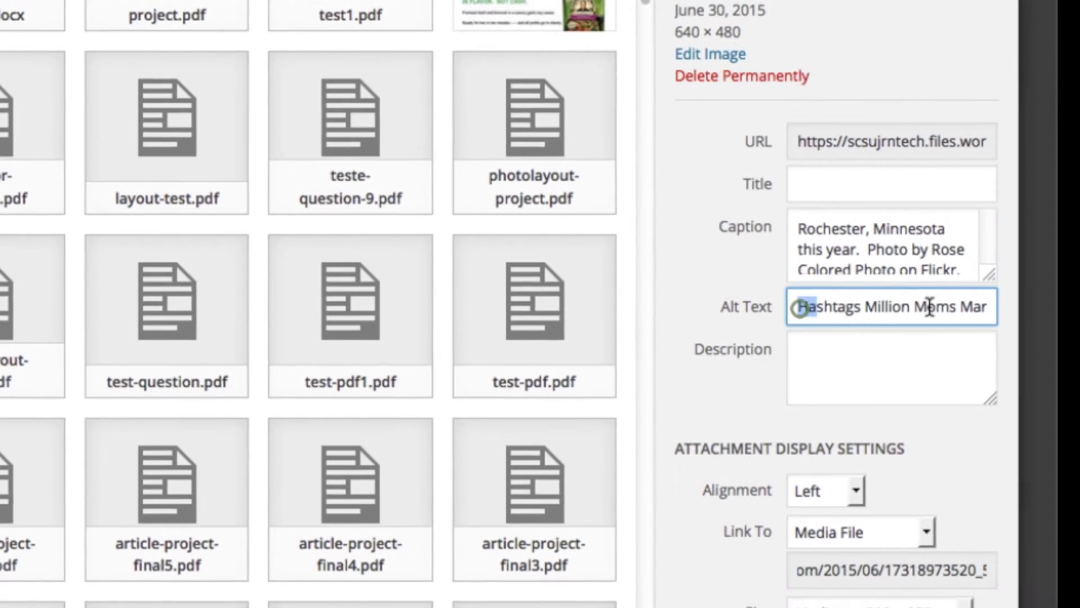
left_click_drag(805, 332, 956, 332)
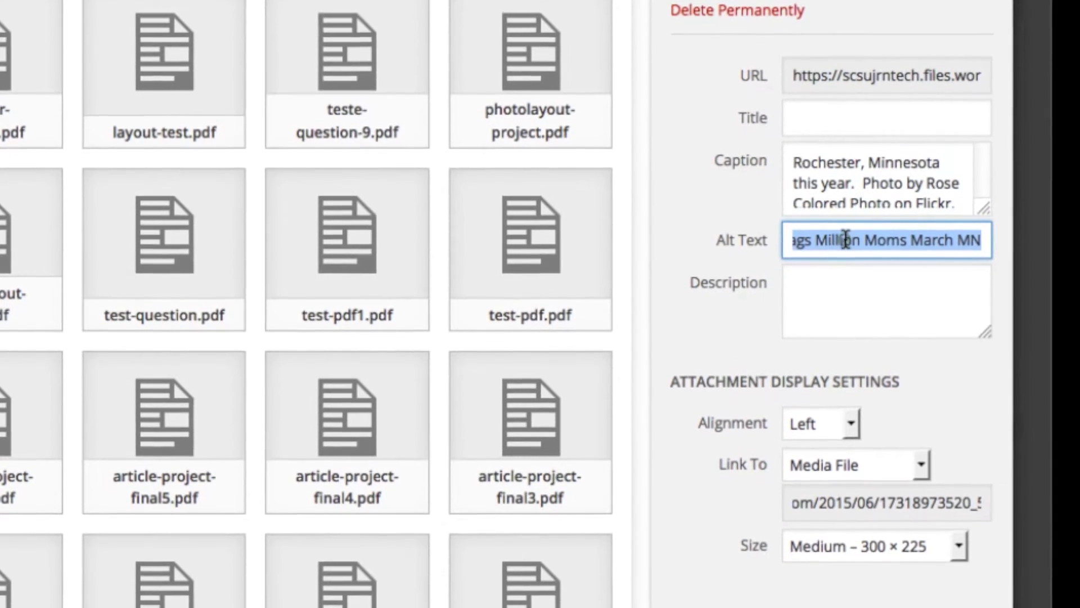
left_click(845, 251)
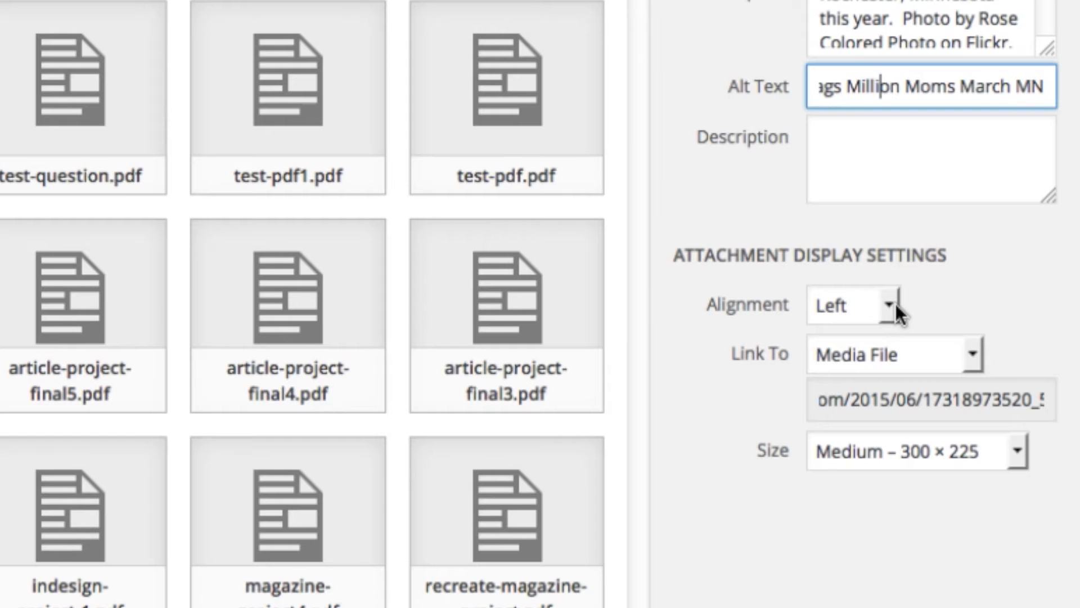
Keep the photo aligned left and link it to its pasted Flickr page URL.
left_click(890, 305)
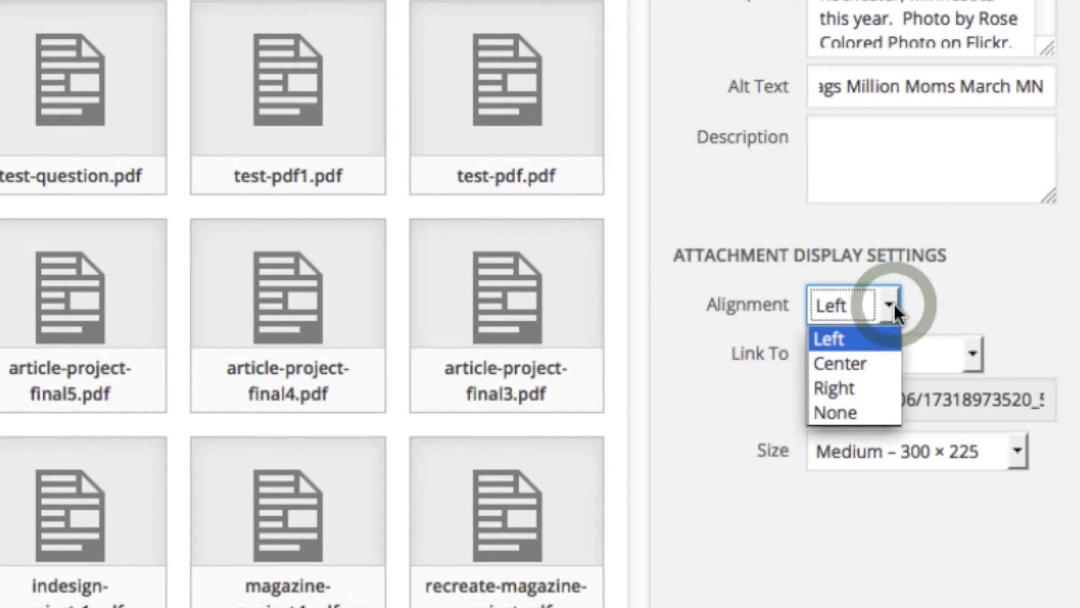
left_click(849, 338)
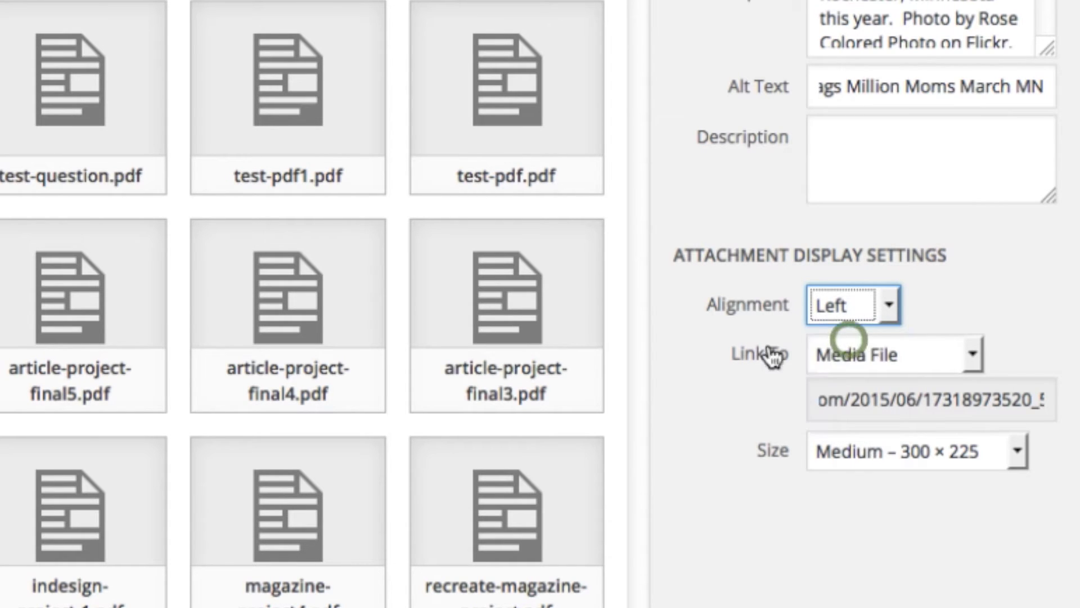
left_click(974, 359)
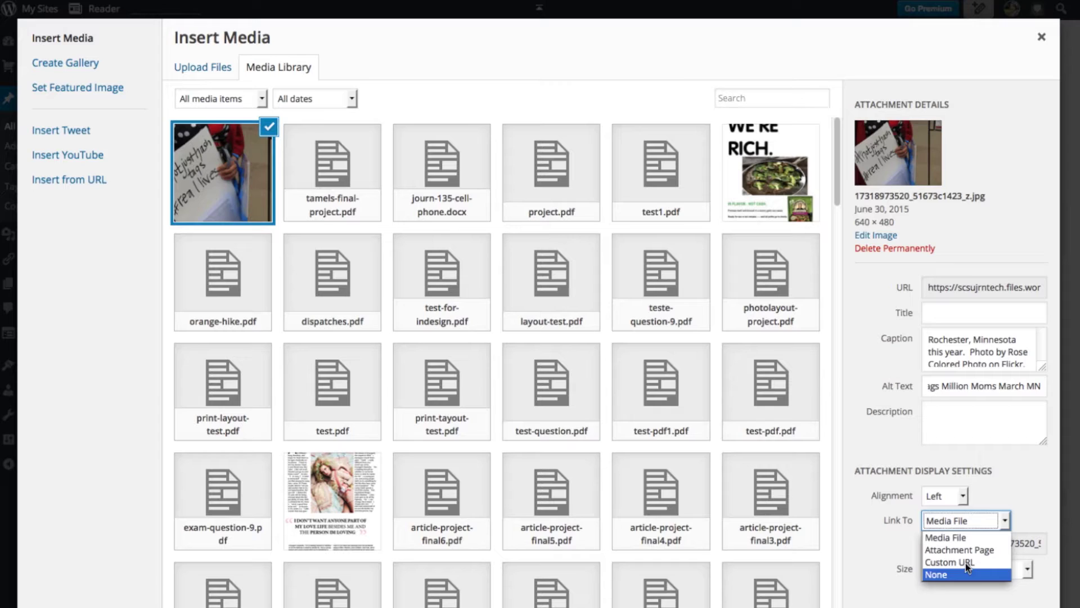
left_click(964, 563)
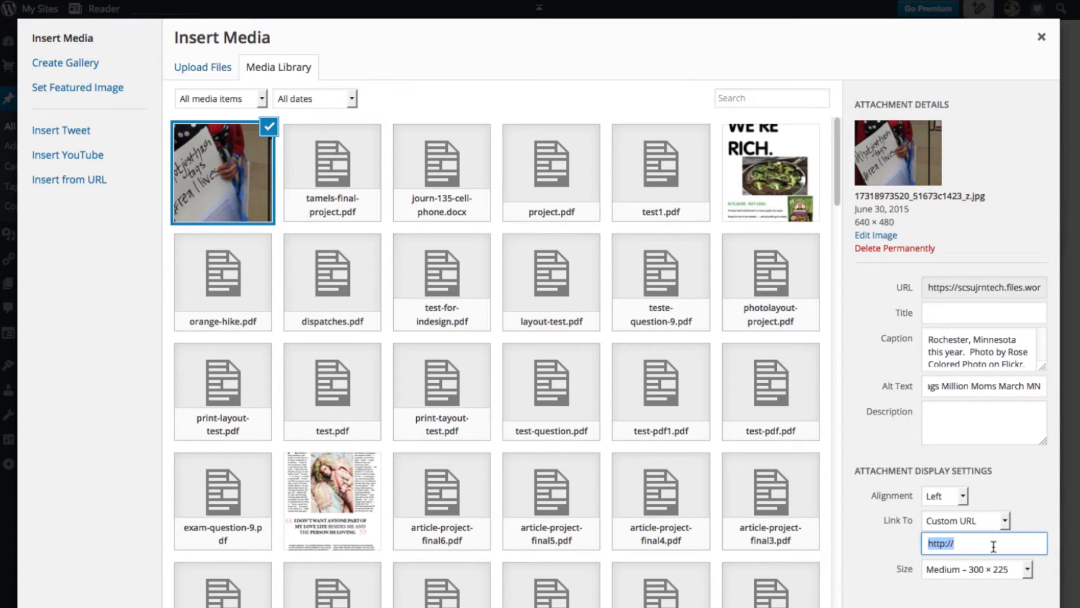
key("ctrl+v")
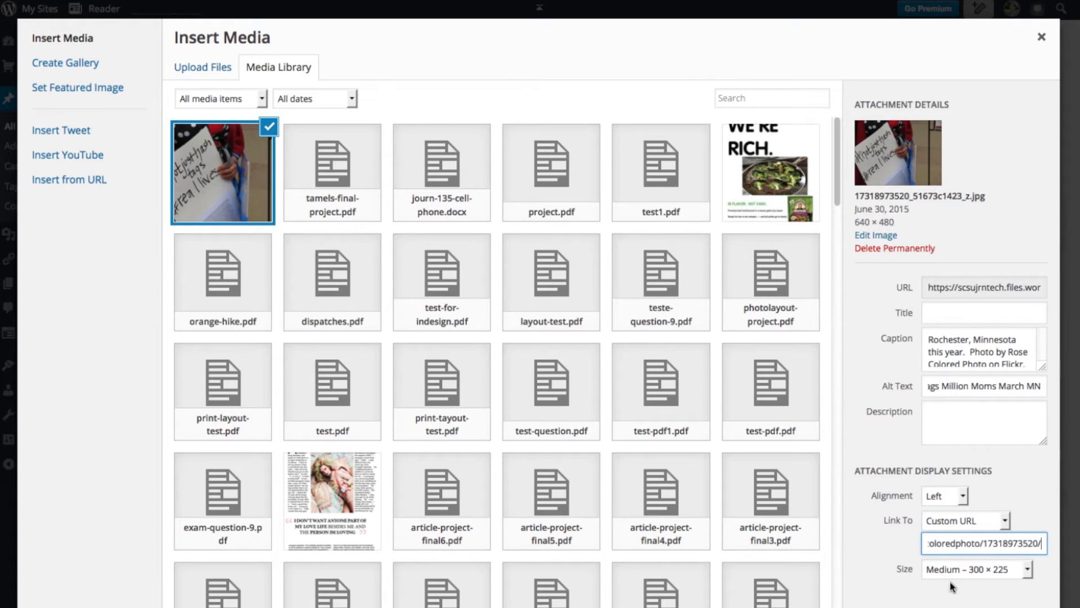
Set the photo size to Medium – 300 × 225 and insert it into the post.
left_click(1027, 570)
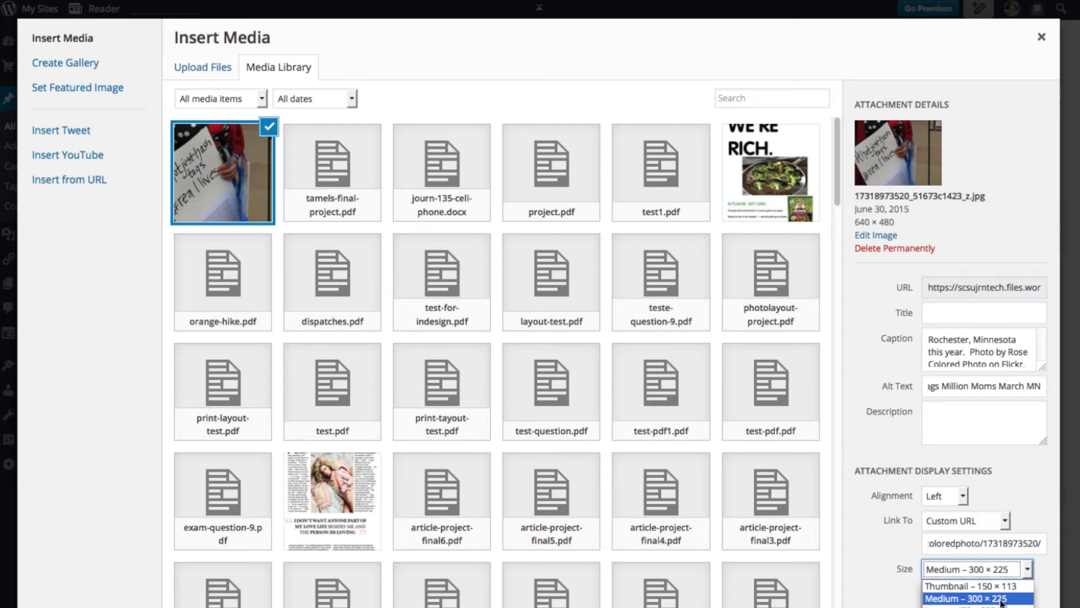
left_click(1001, 599)
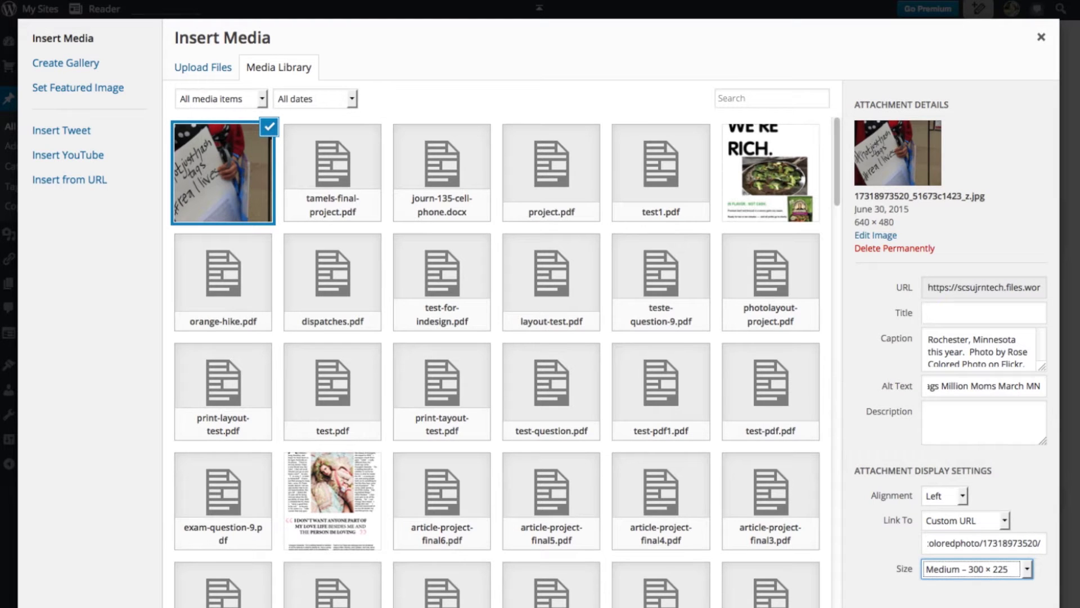
left_click(1013, 602)
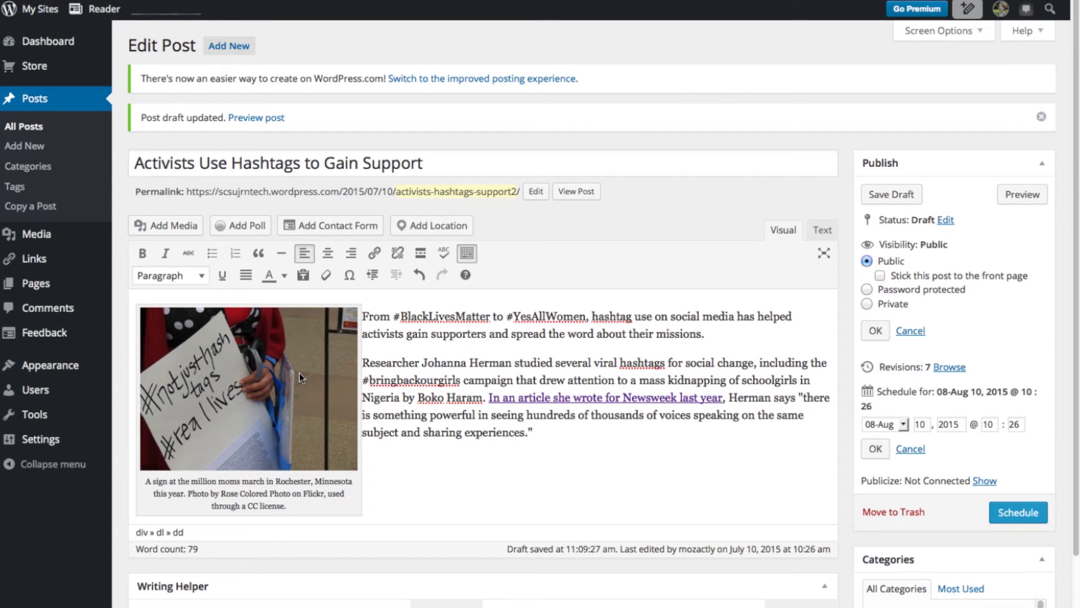
Show the post's HTML in the Text view and select the photo's [caption] shortcode.
left_click(823, 230)
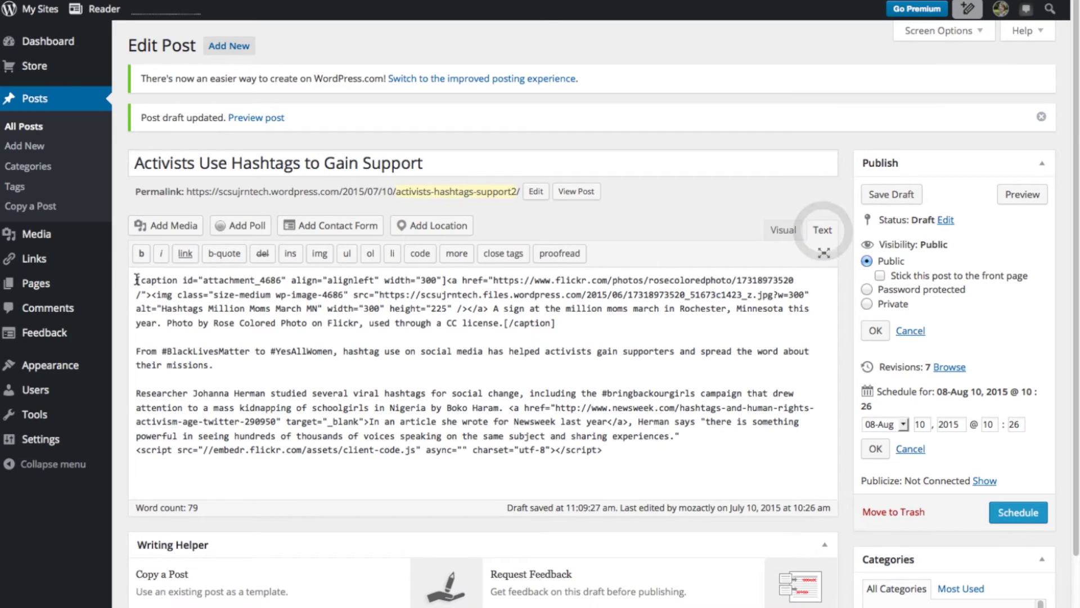
left_click_drag(135, 280, 612, 326)
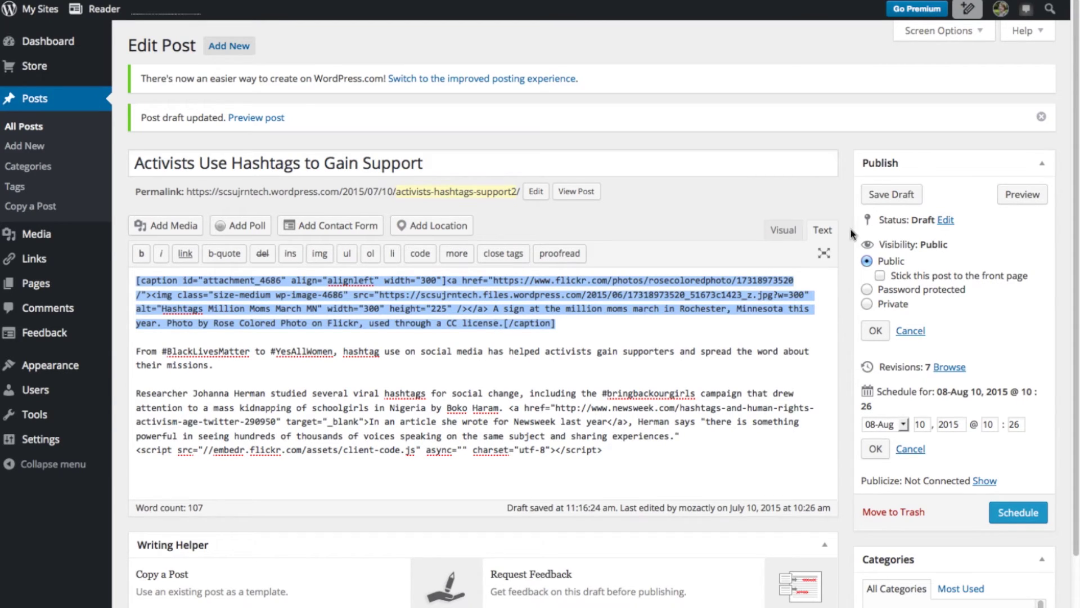
Back in the Visual view, align the captioned photo right and leave its details unchanged.
left_click(784, 229)
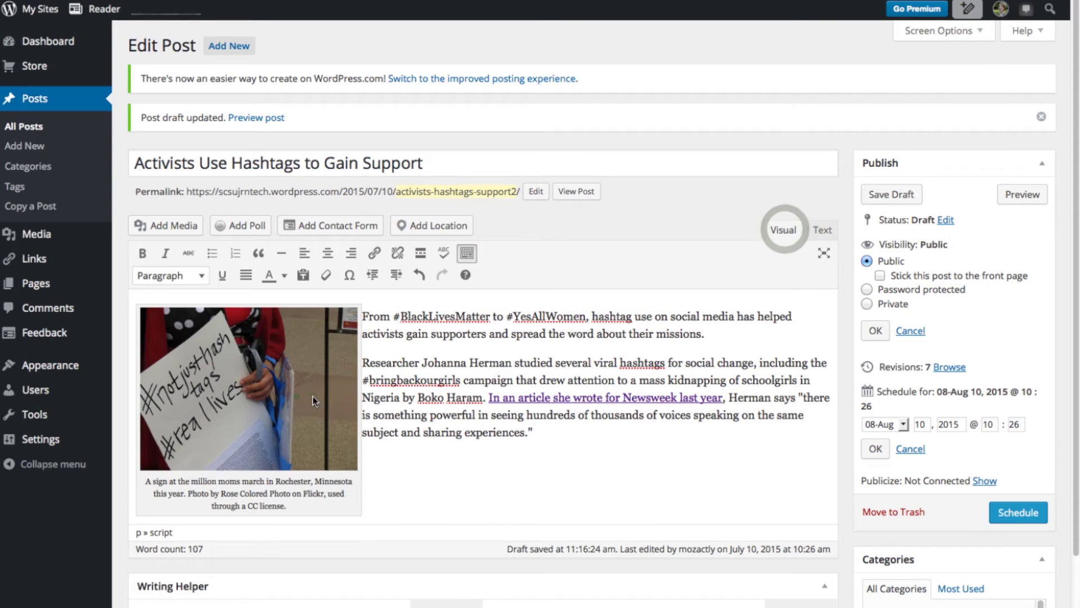
left_click(335, 401)
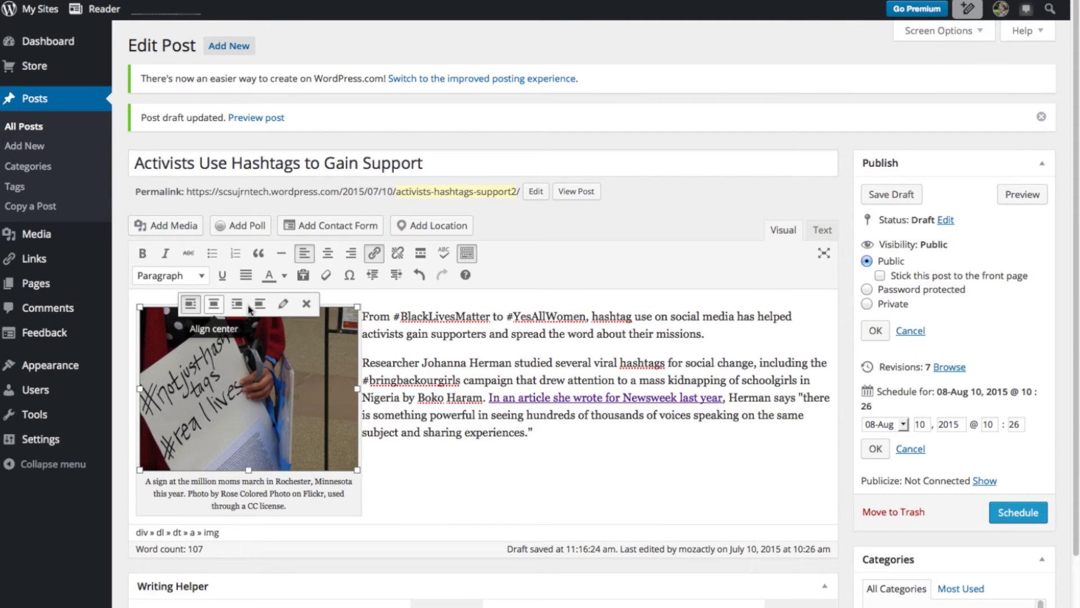
left_click(237, 304)
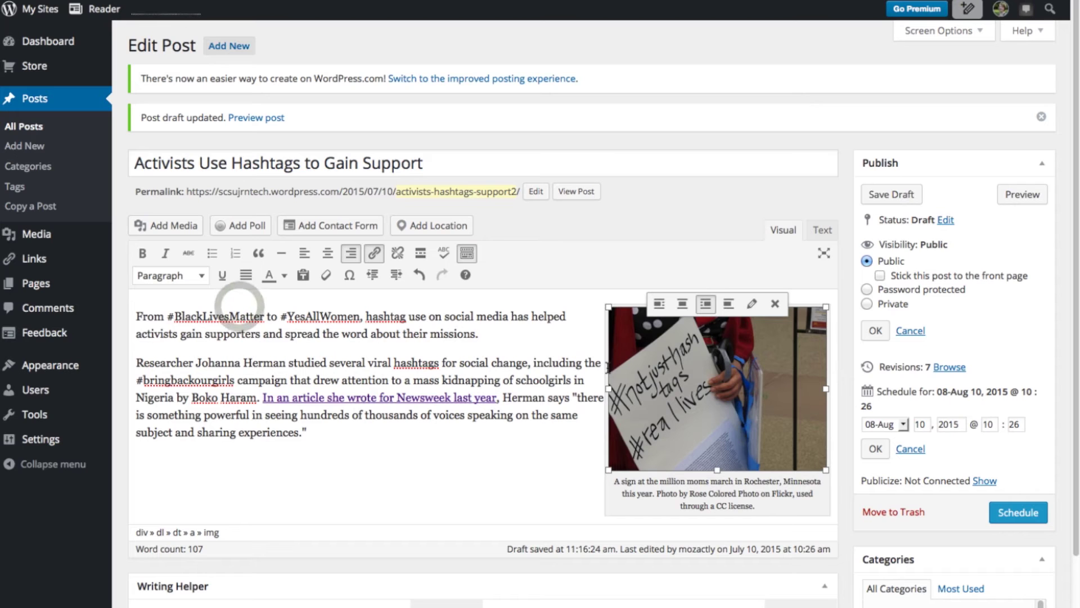
left_click(754, 304)
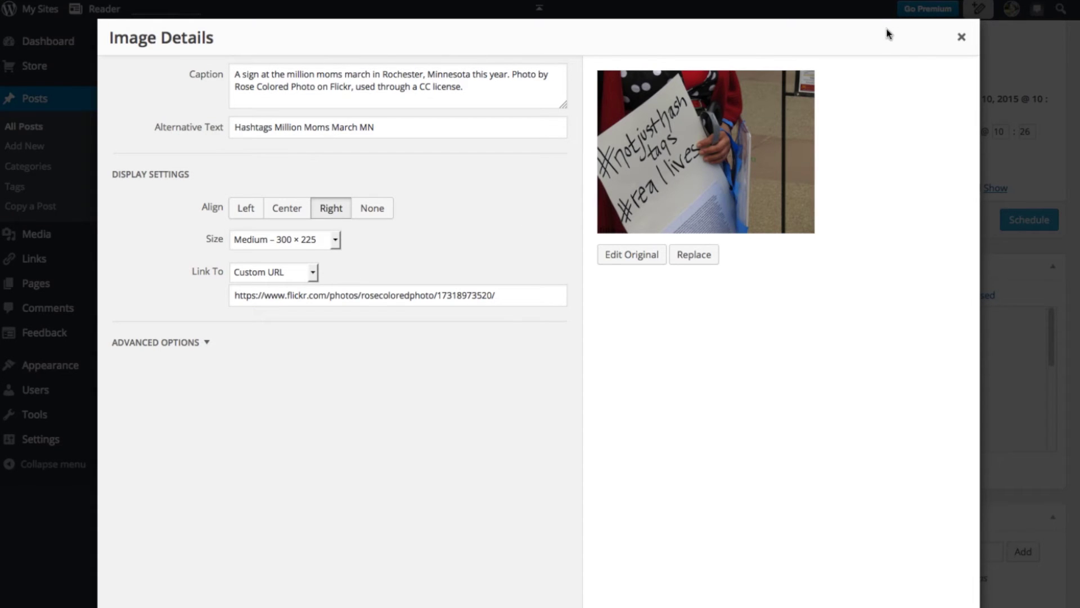
left_click(960, 39)
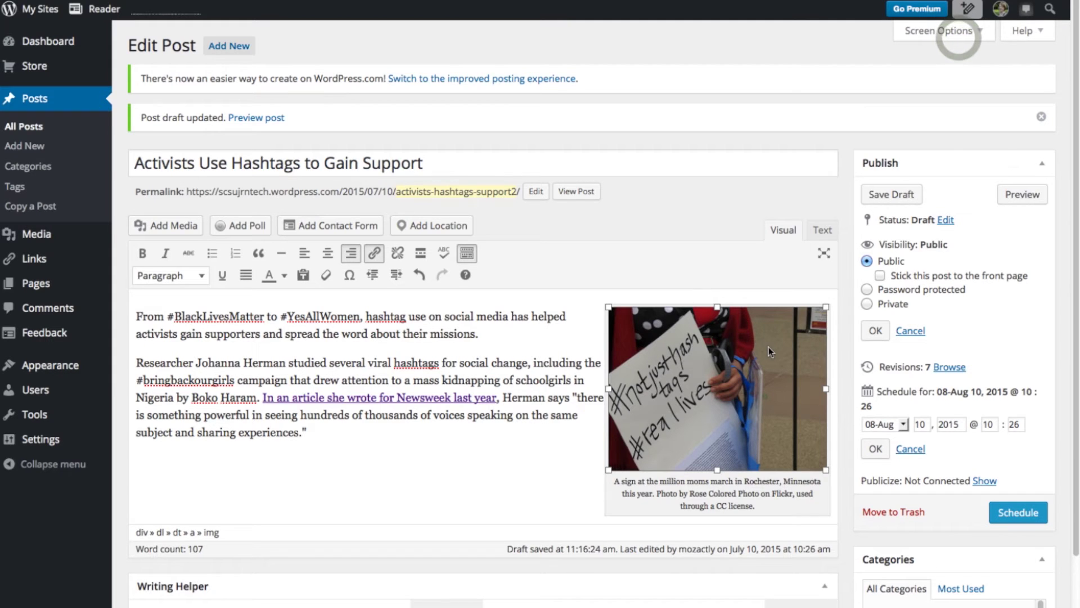
left_click(522, 427)
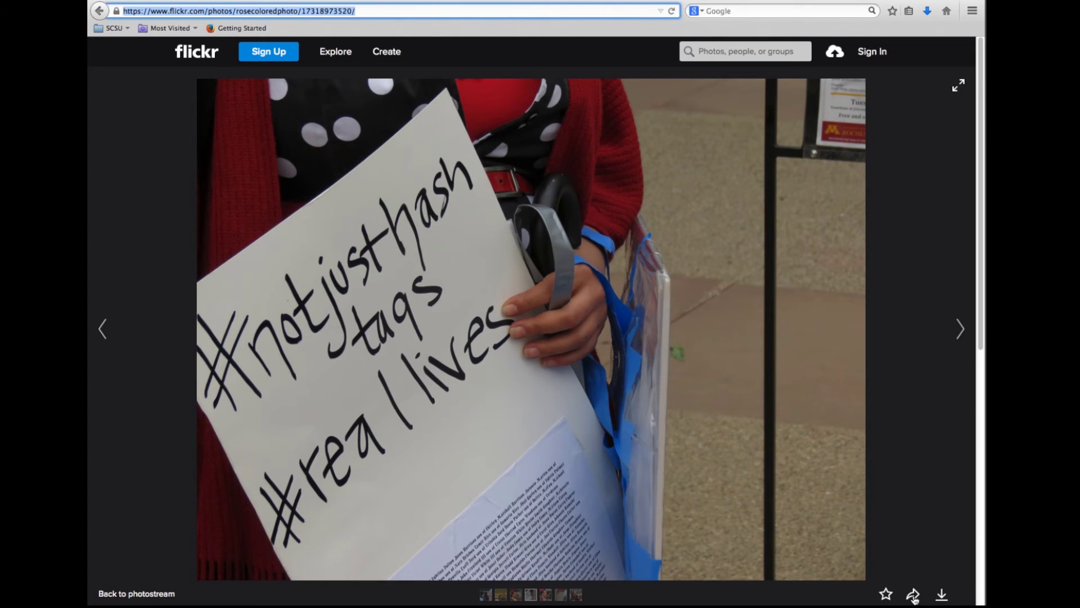
Copy the Flickr photo's HTML embed code at the Small 320 × 240 size.
left_click(914, 595)
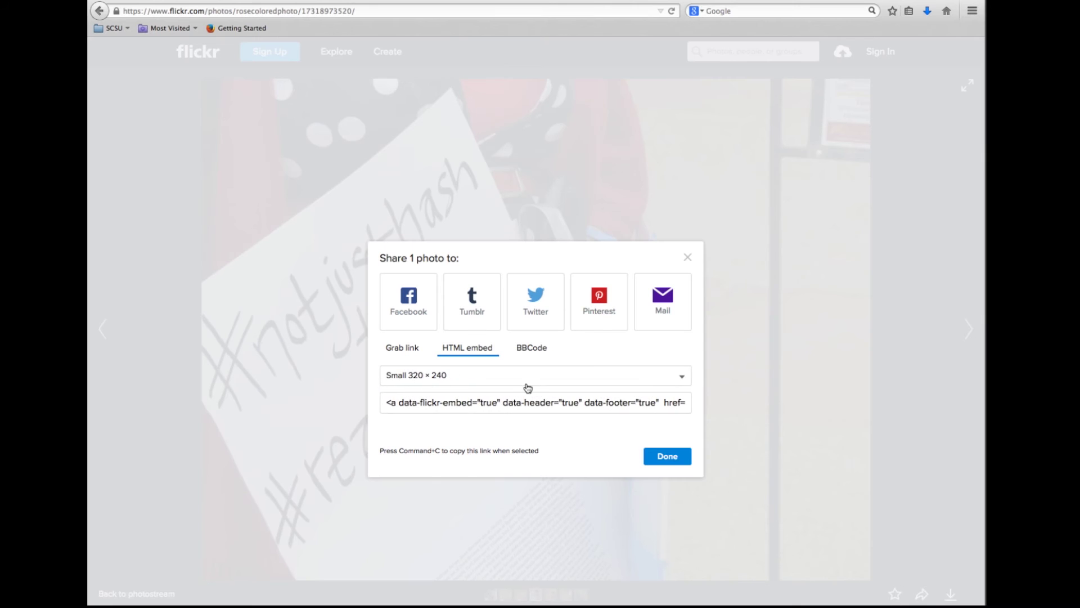
left_click(408, 348)
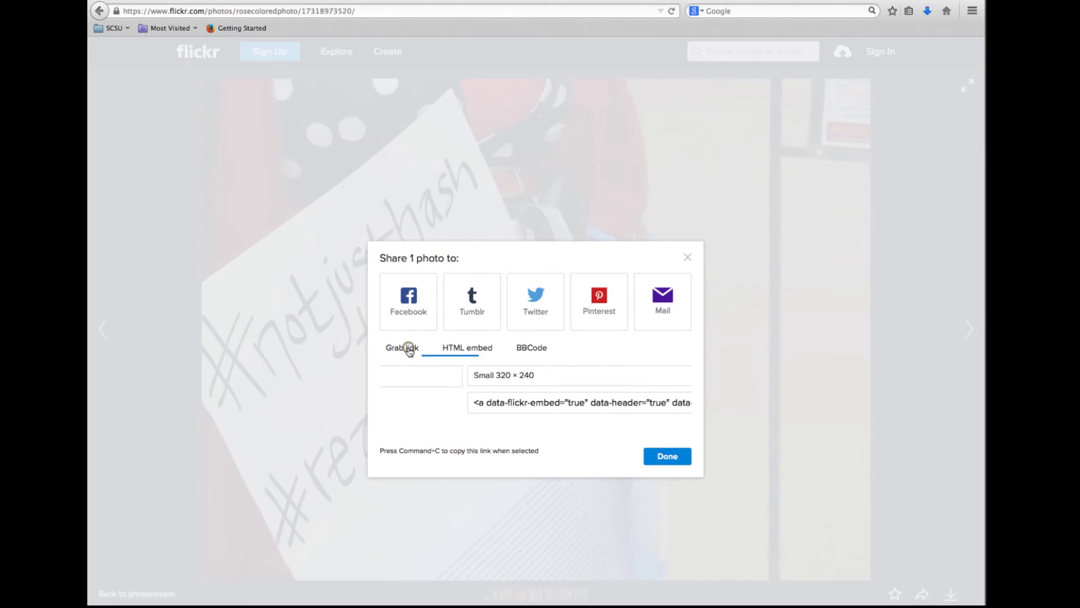
left_click(457, 352)
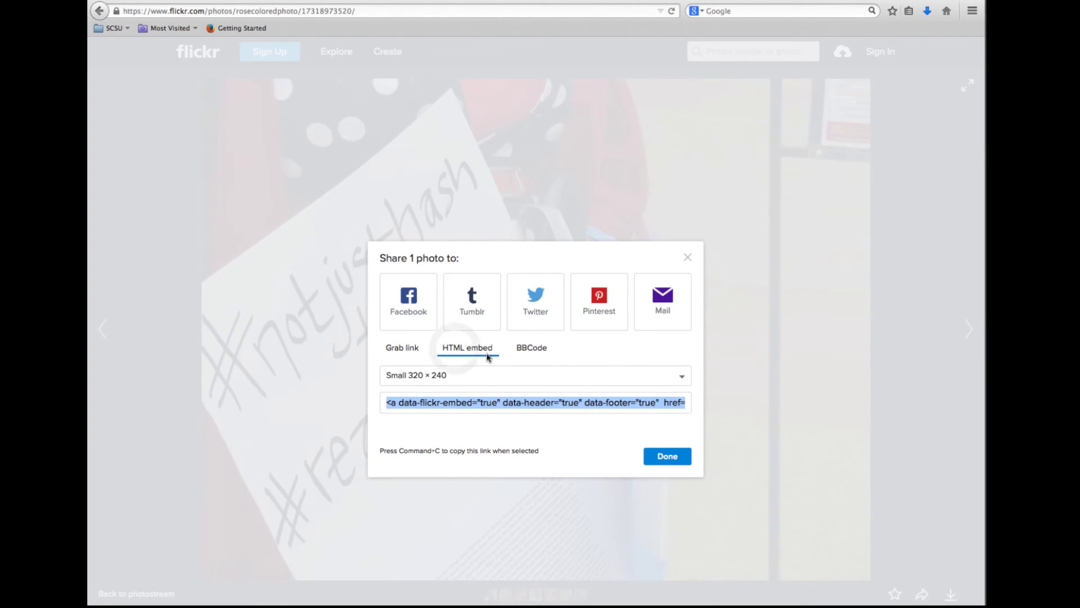
left_click(636, 379)
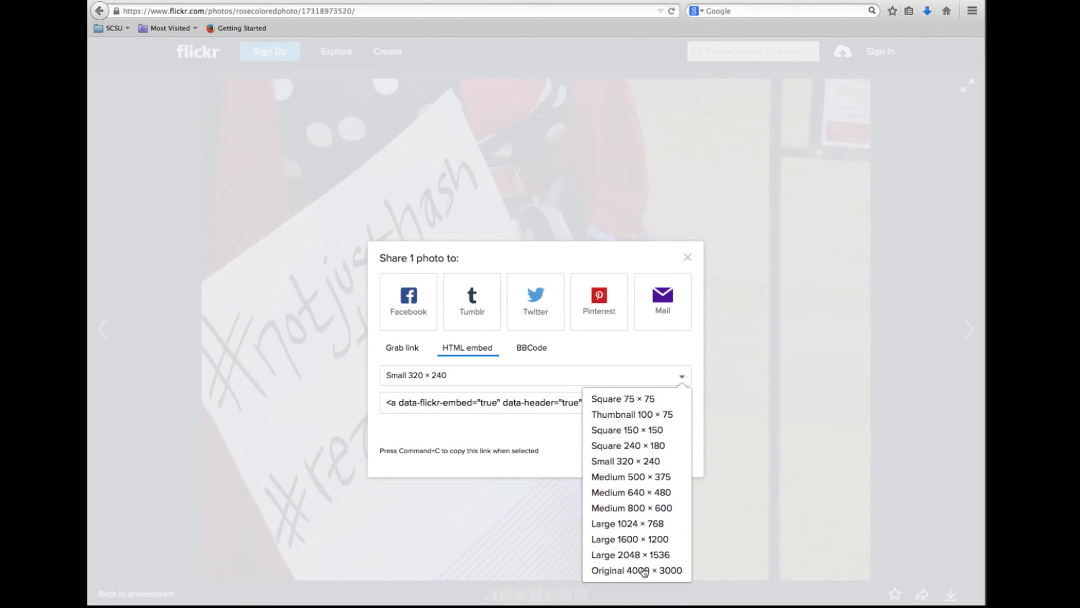
left_click(638, 461)
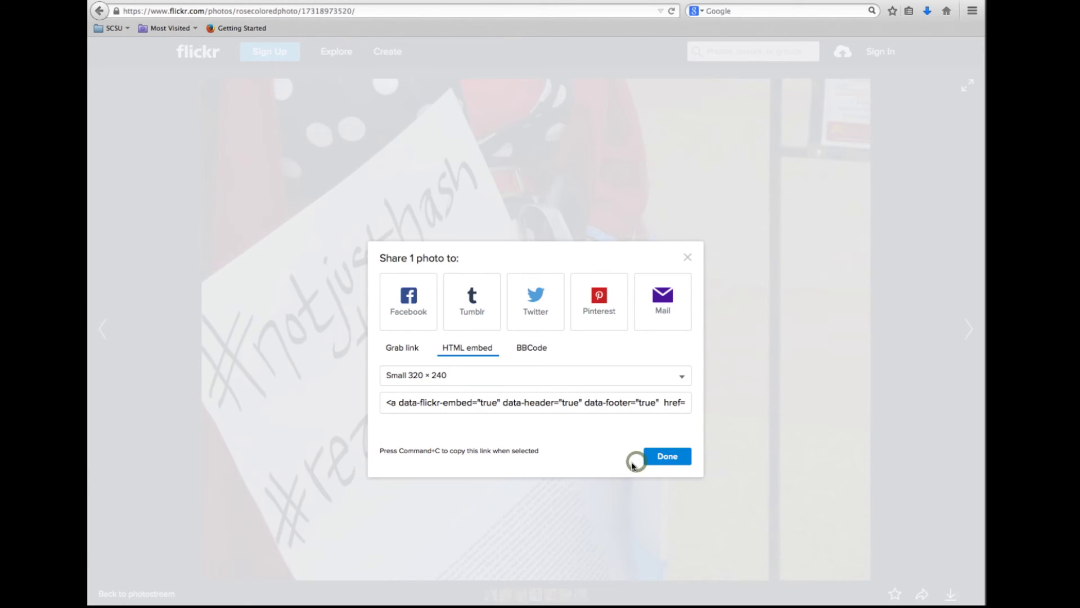
left_click(450, 402)
key("super+c")
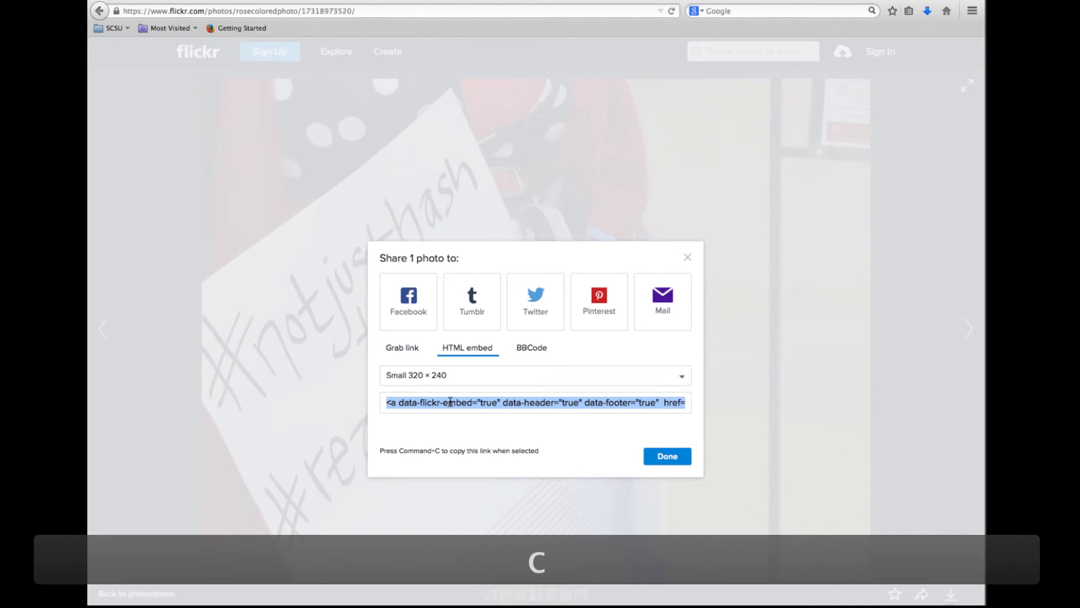
left_click(670, 457)
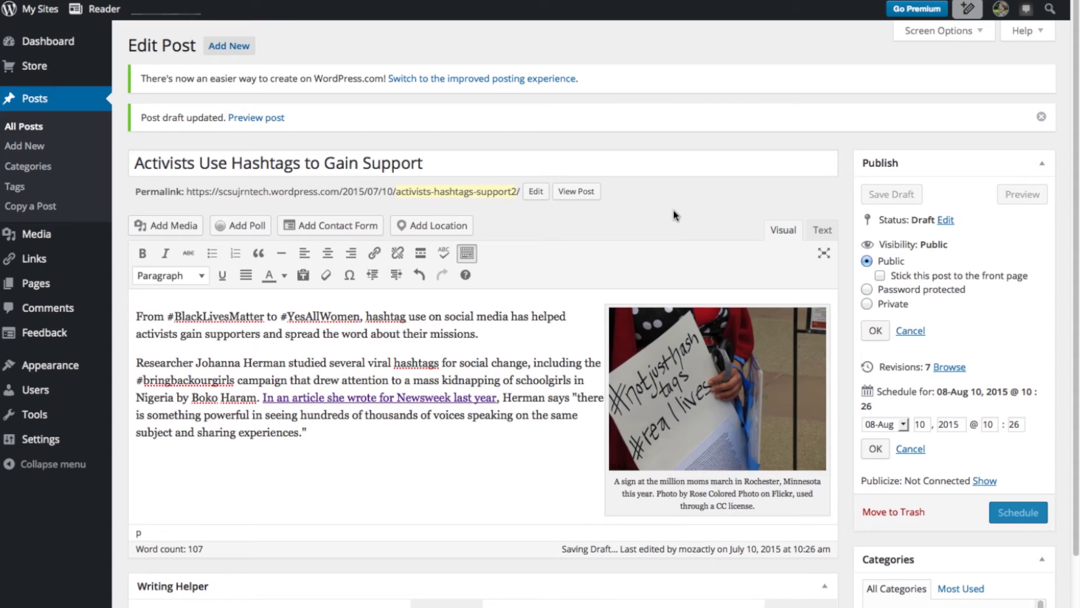
In the Text view, paste the Flickr embed code on a new line after </script>.
left_click(823, 231)
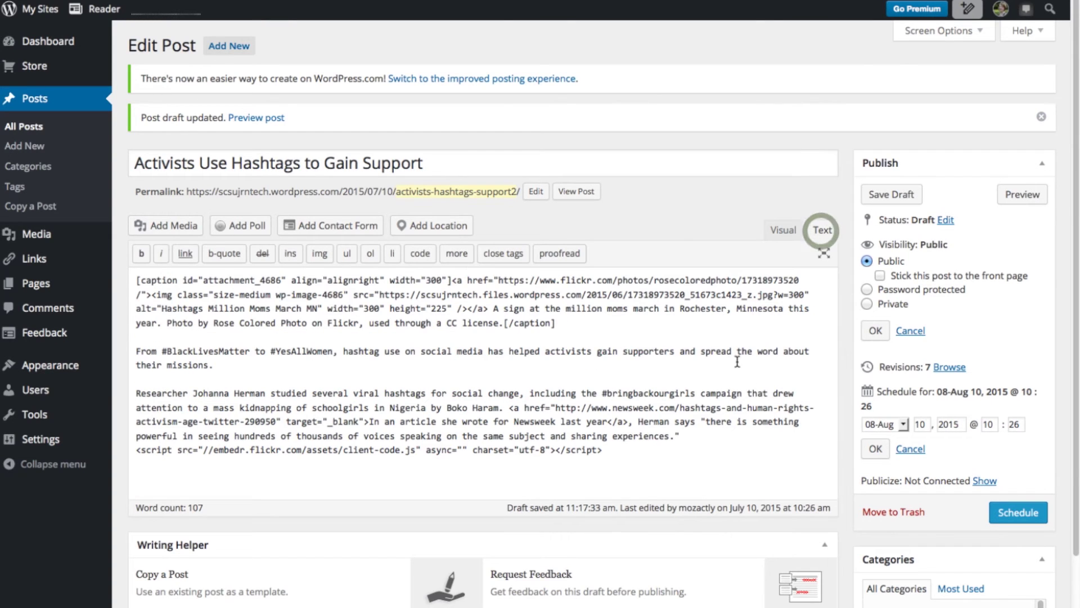
left_click(651, 450)
key("Return")
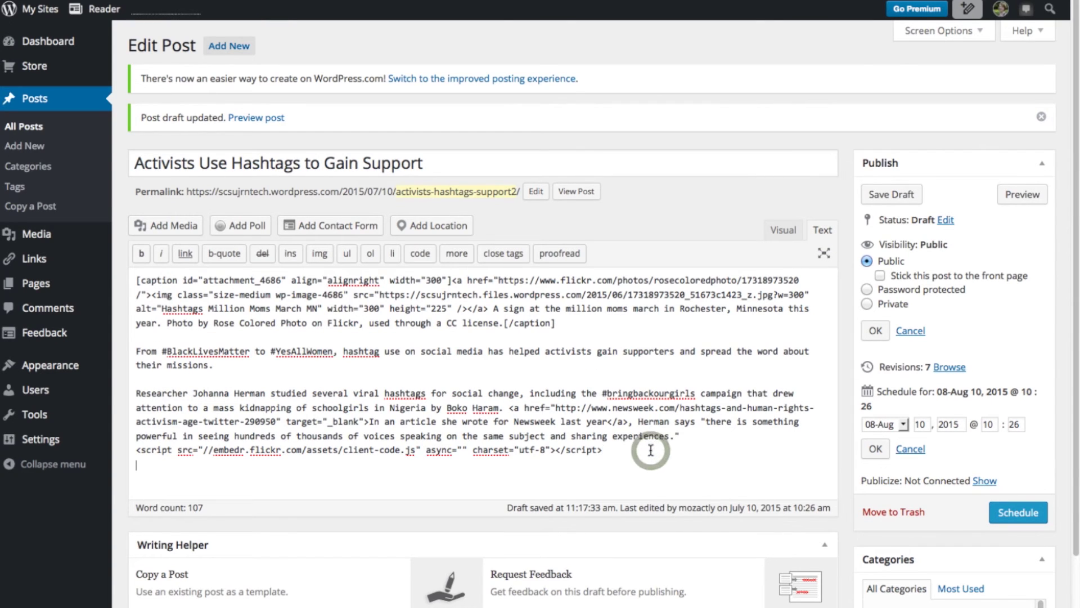
key("ctrl+v")
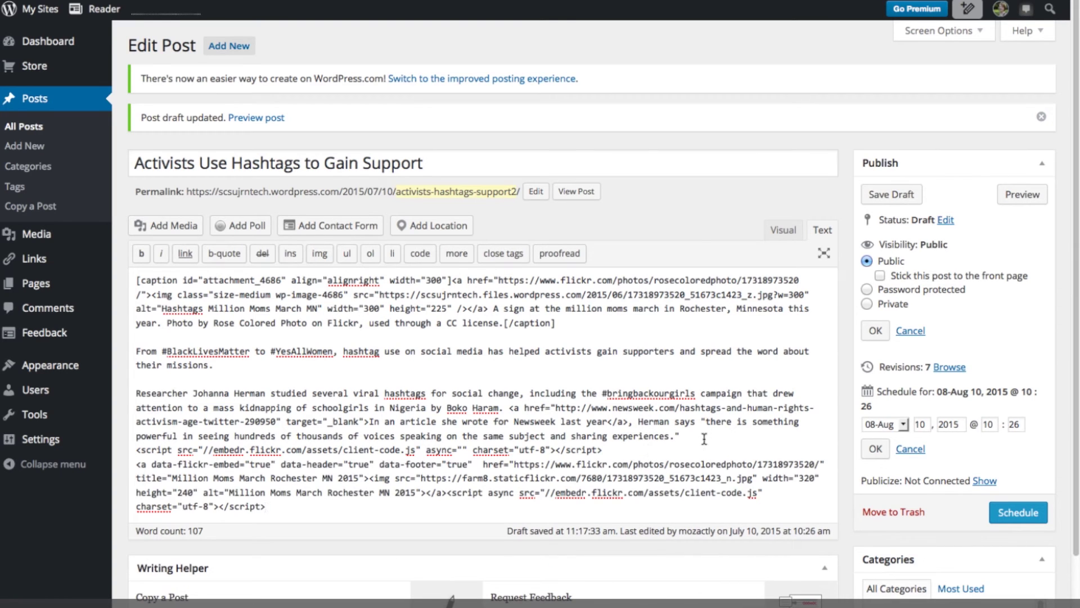
left_click(784, 230)
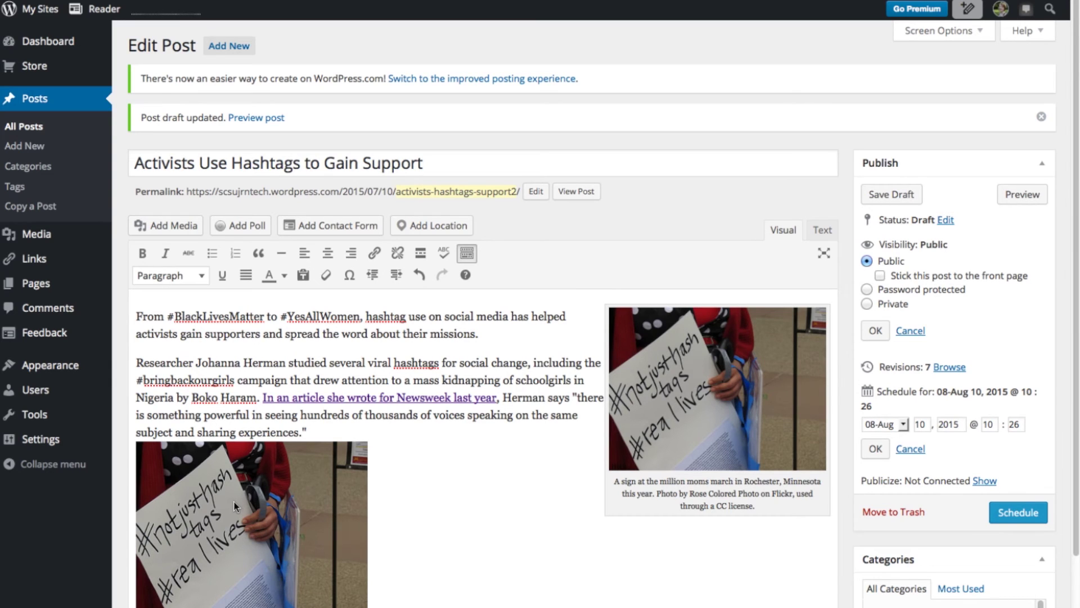
Left-align the second Flickr photo and open its Image Details to add a caption.
left_click(283, 519)
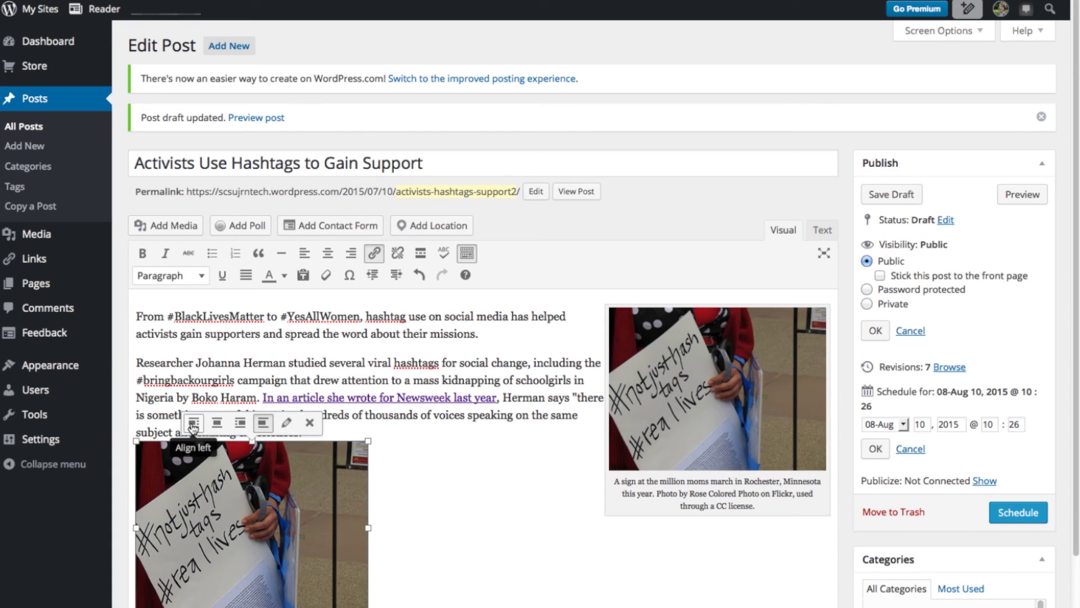
left_click(261, 423)
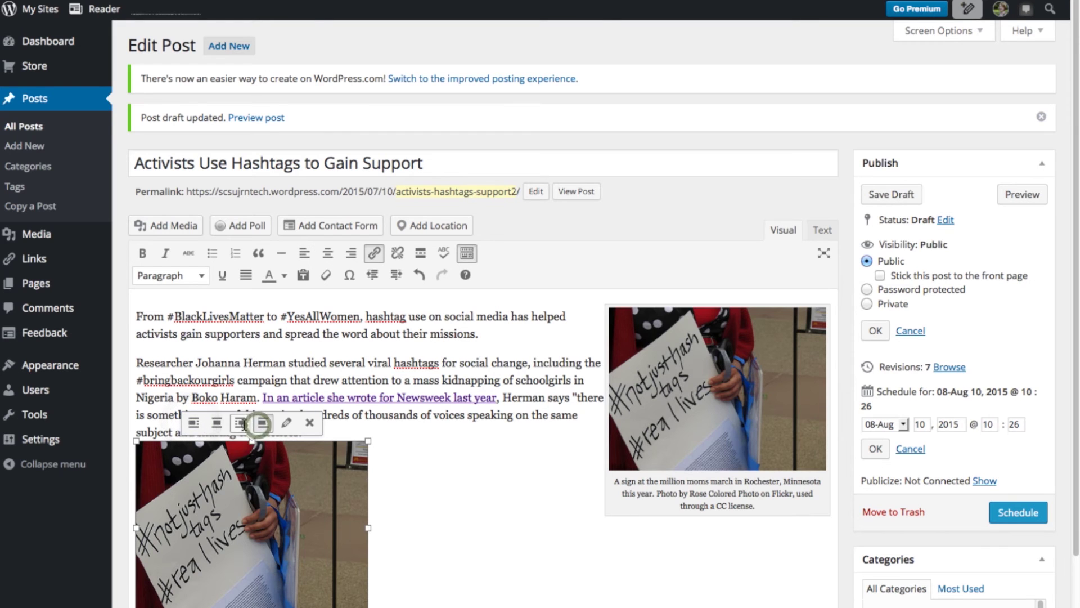
left_click(241, 424)
left_click(453, 426)
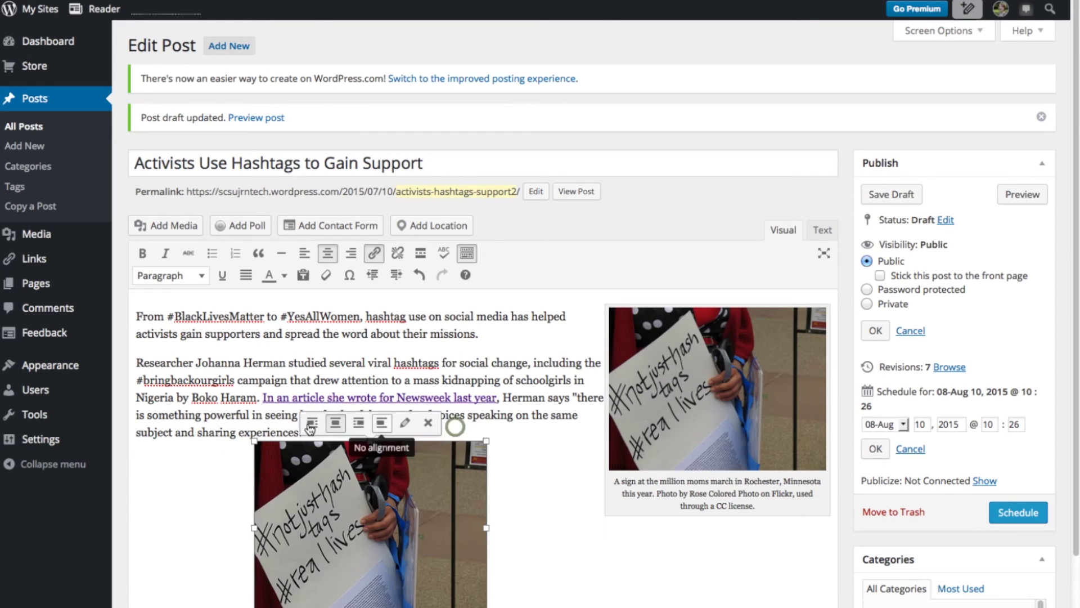
left_click(311, 423)
left_click(284, 422)
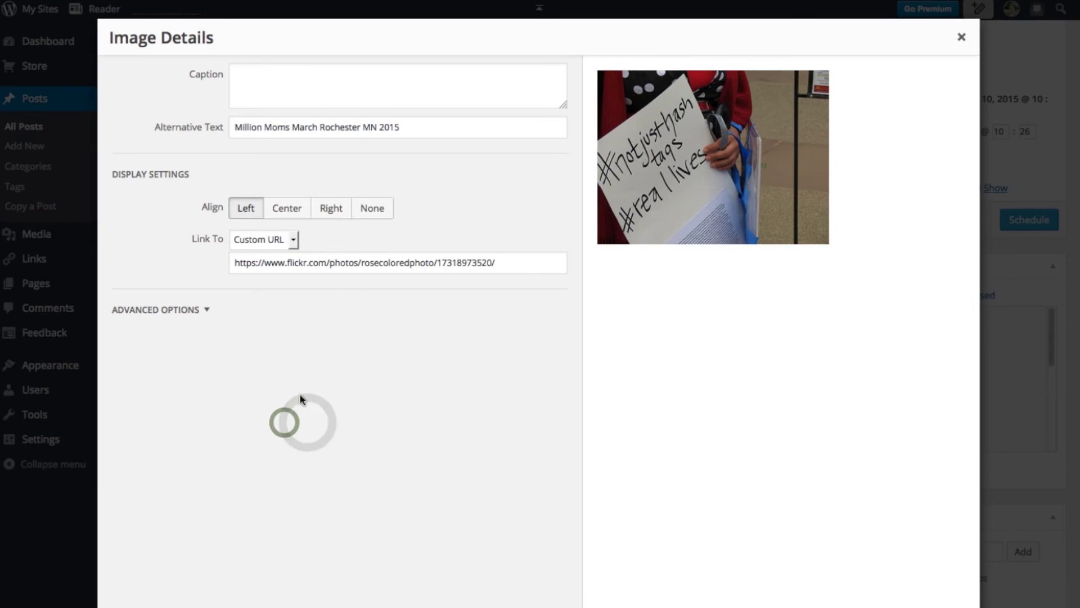
left_click(308, 79)
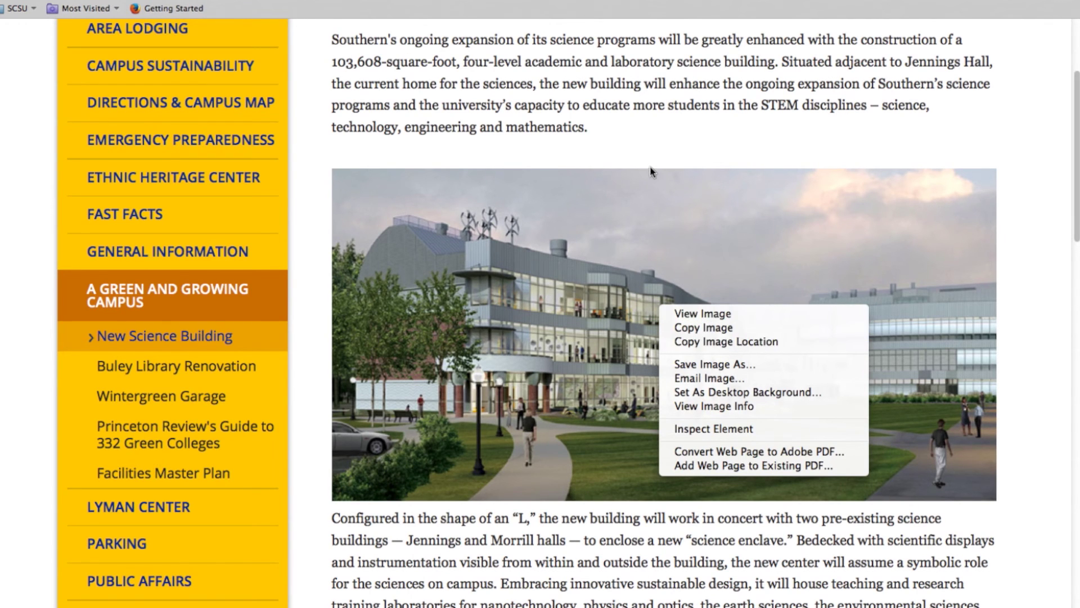
Copy the New Science Building rendering's image location and return to the WordPress tab.
left_click(651, 140)
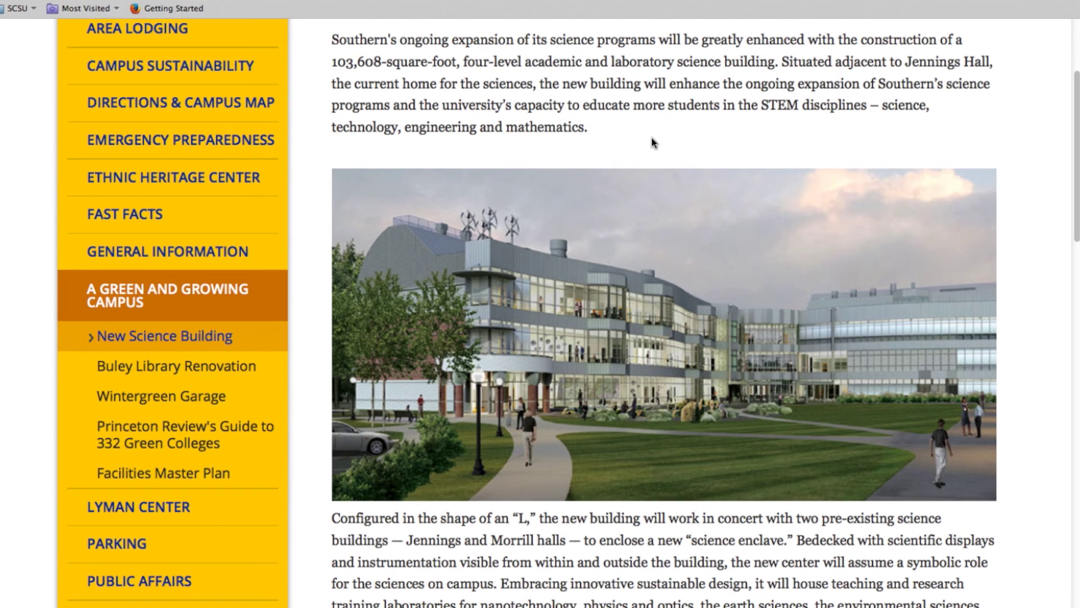
right_click(668, 270)
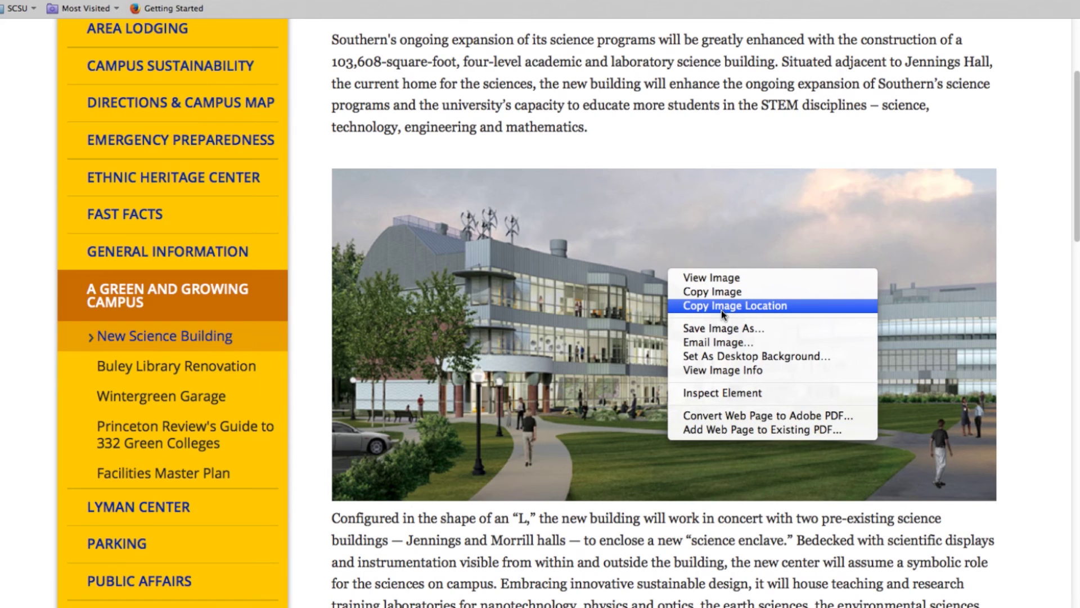
left_click(738, 307)
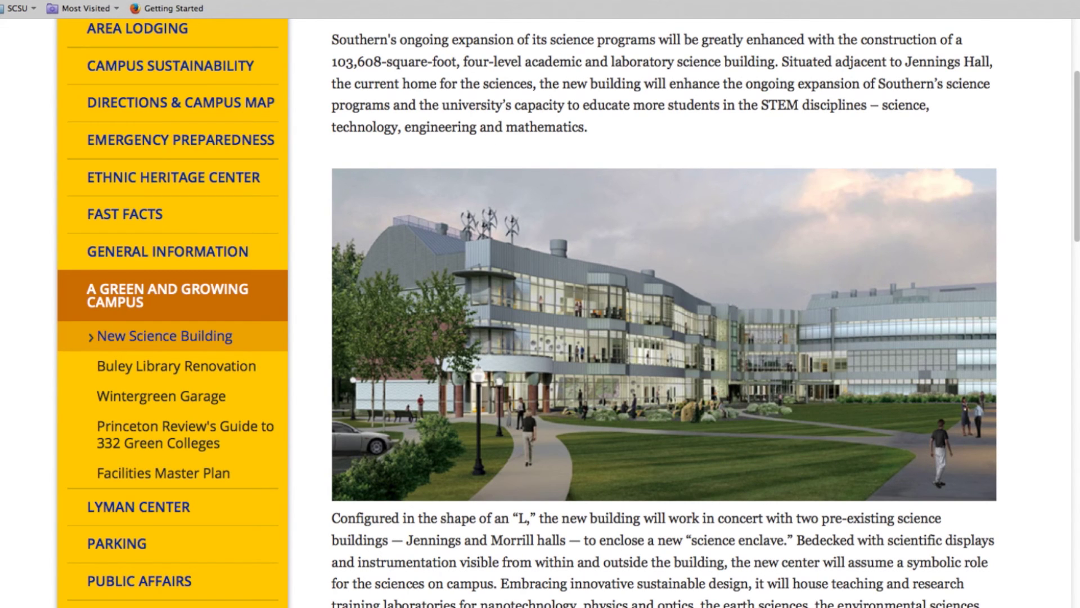
key("ctrl+Tab")
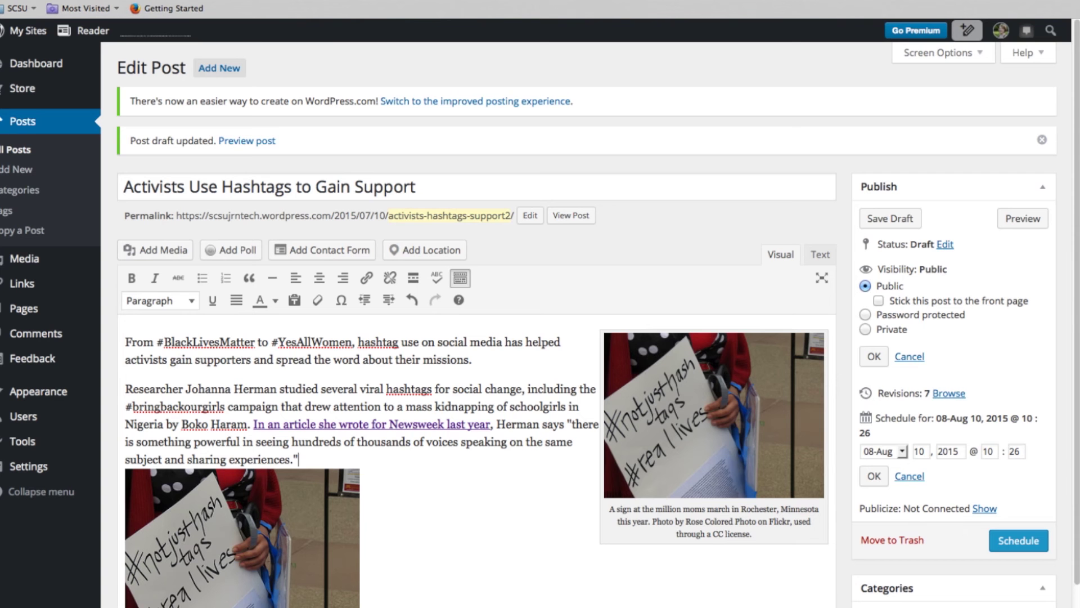
At the post's start, add media from a URL using the building image's web address.
left_click(126, 340)
left_click(160, 252)
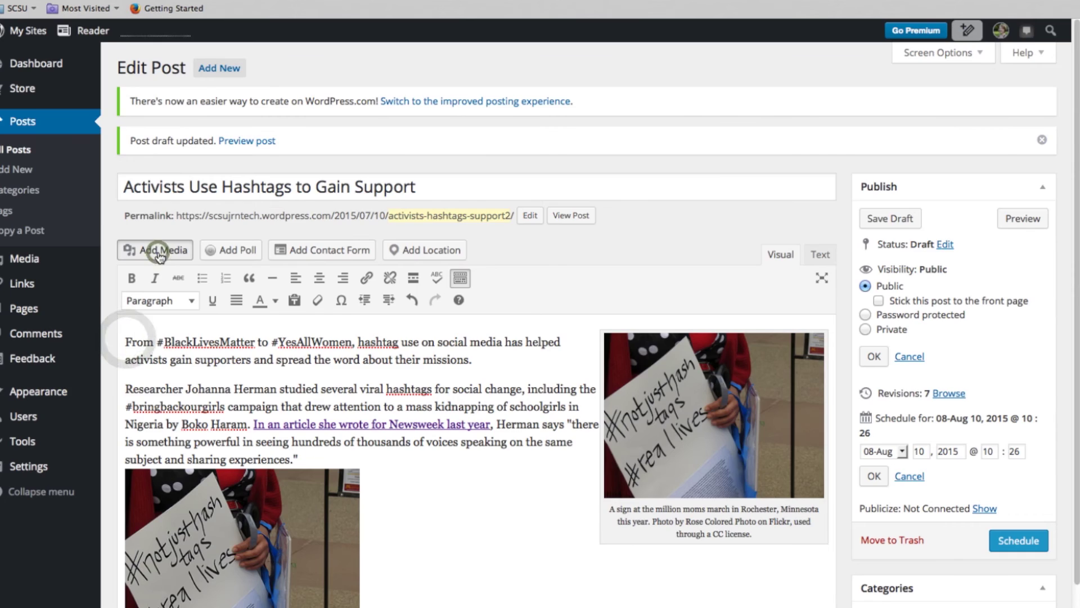
left_click(87, 207)
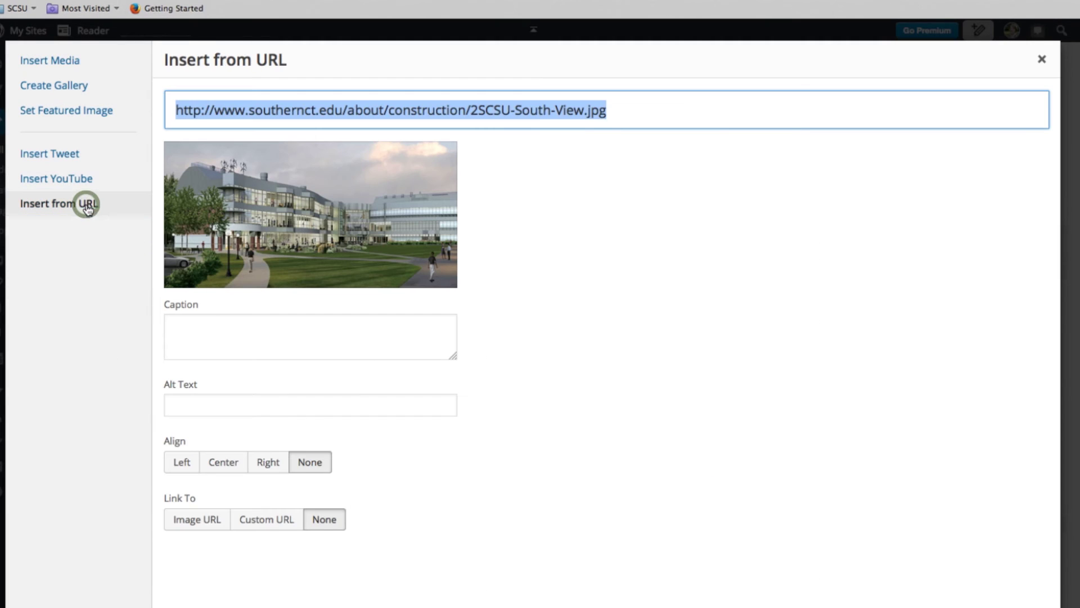
triple_click(483, 109)
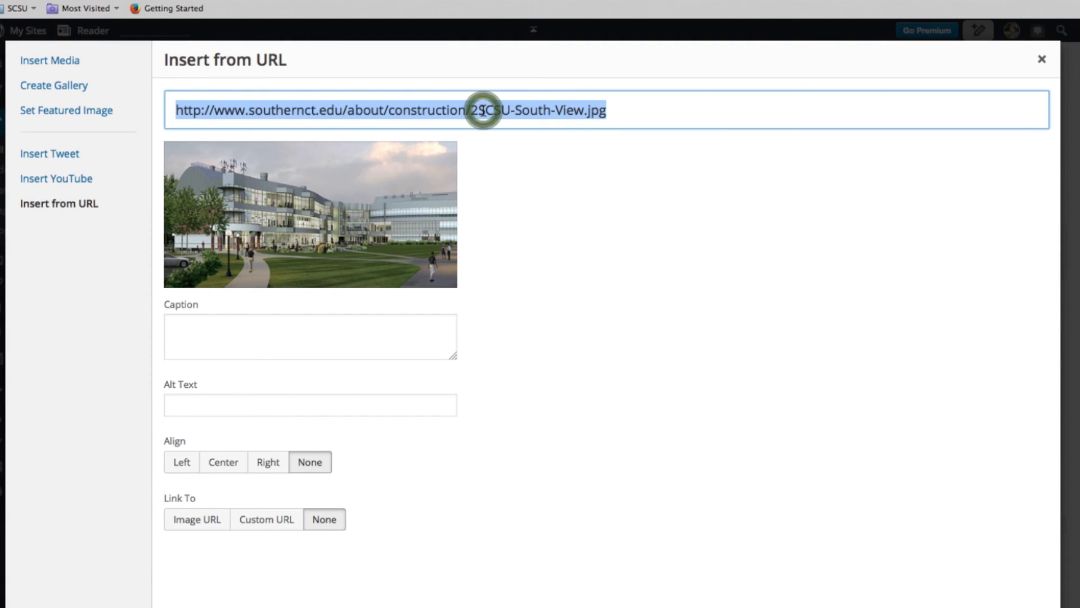
left_click(483, 110)
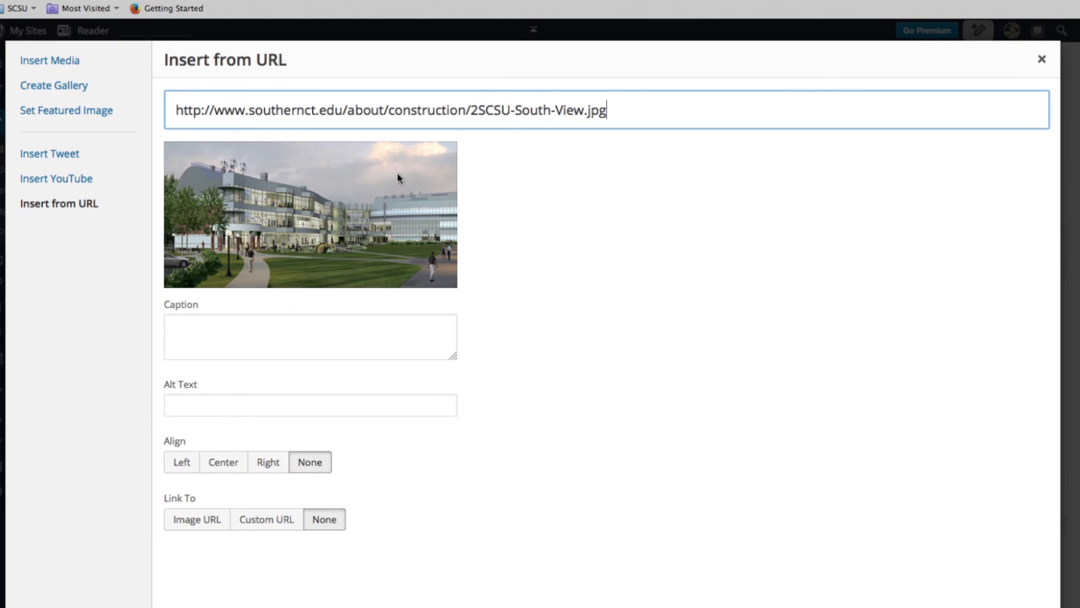
left_click(365, 331)
Left-align the building image, link it to the New Science Building page URL, and insert it.
left_click(185, 461)
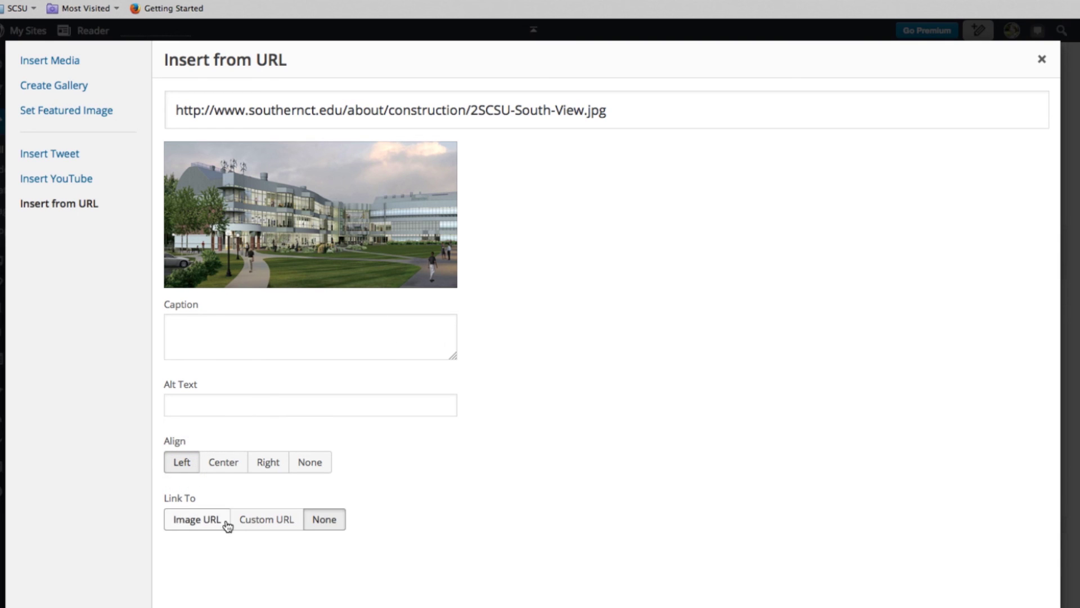
left_click(264, 519)
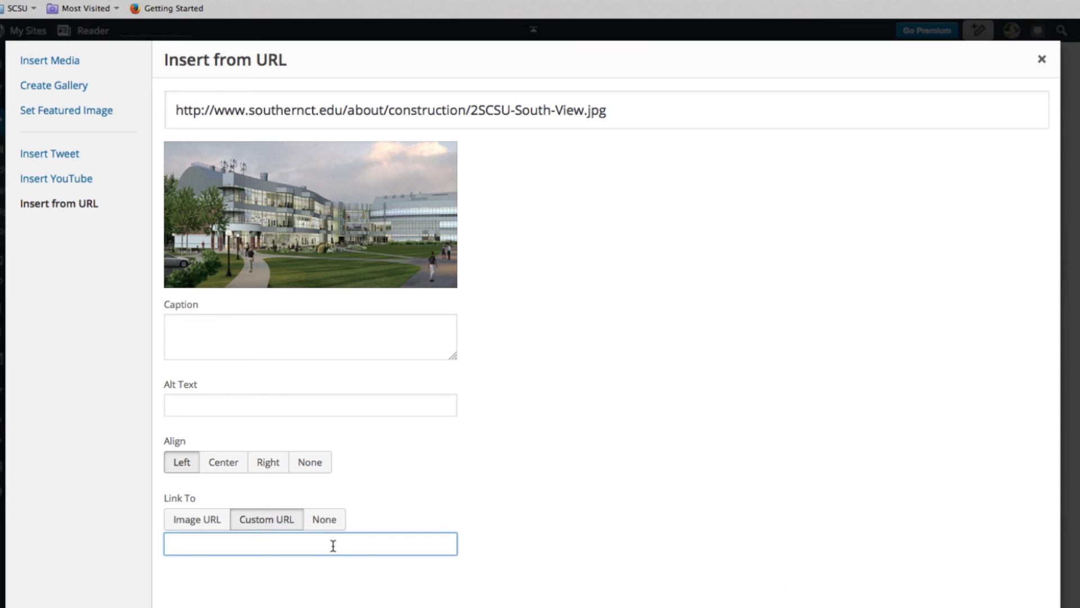
left_click(332, 546)
key("ctrl+v")
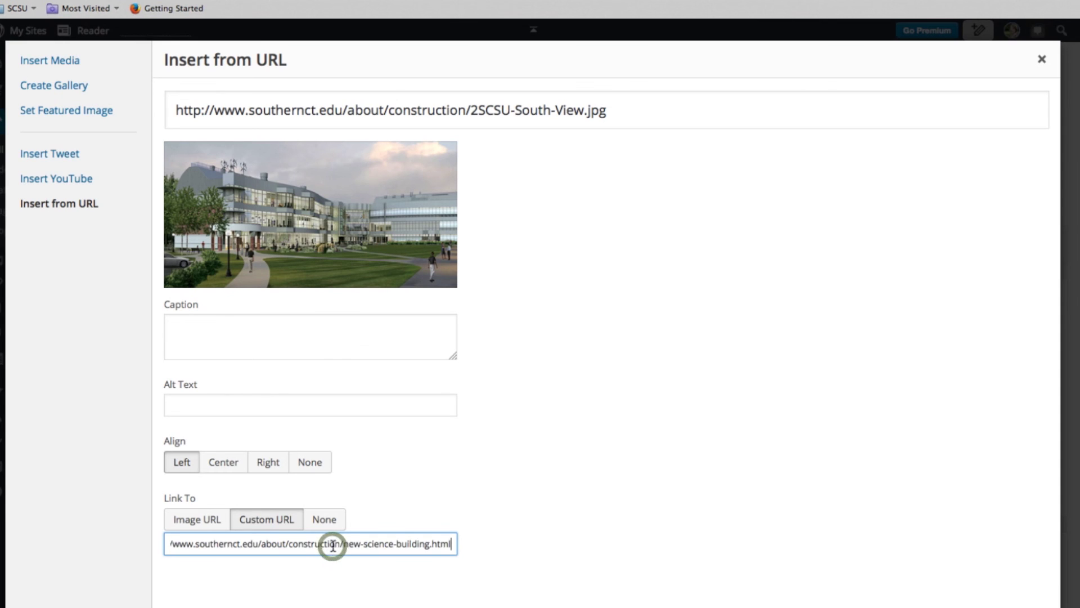
key("Tab")
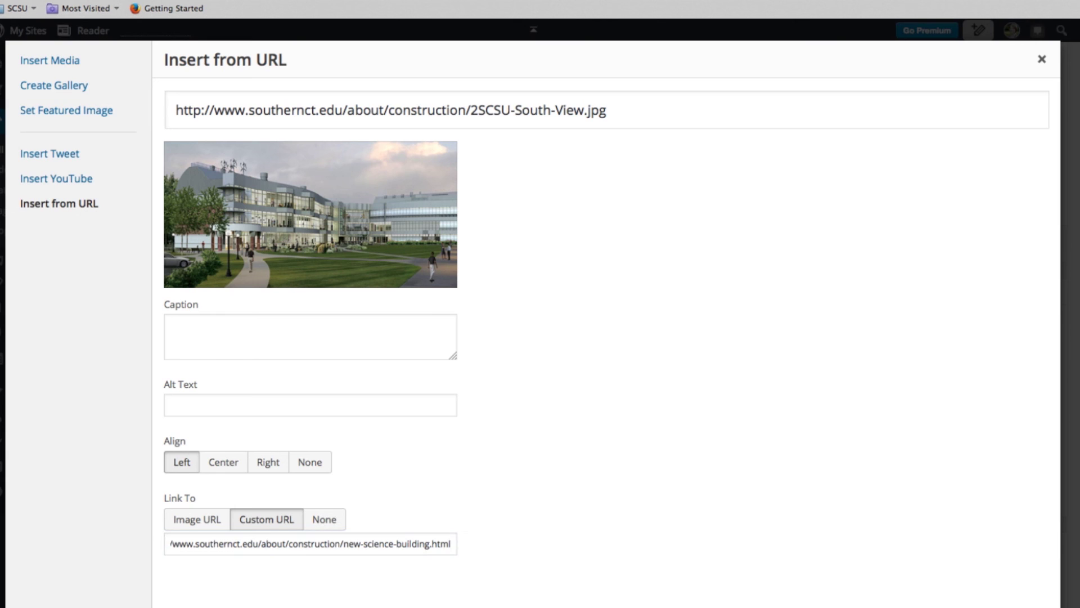
key("Return")
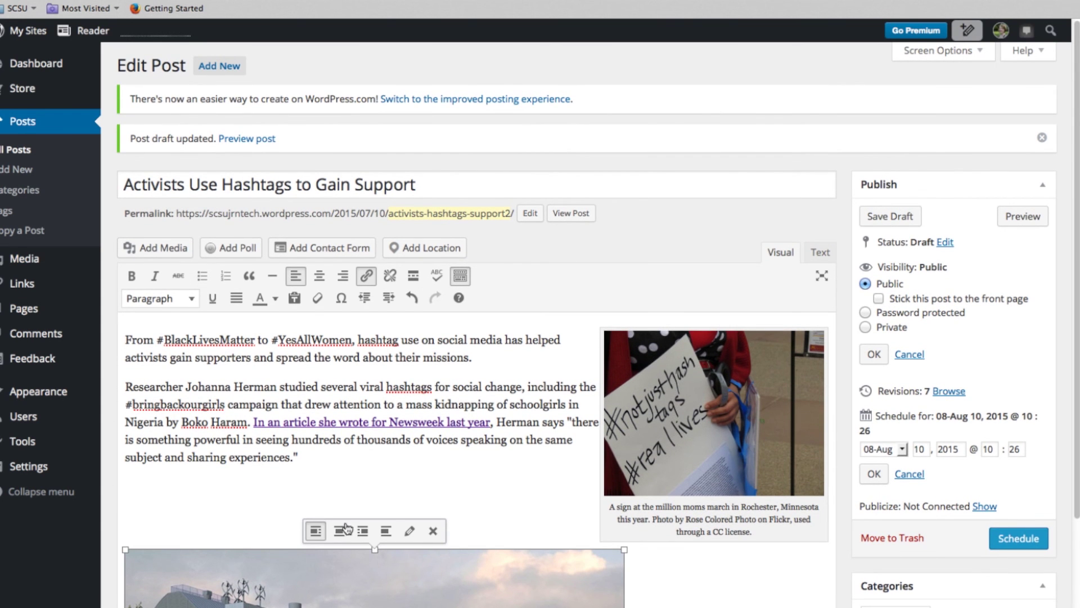
Delete the New Science Building rendering and the second Flickr photo below the text.
left_click(466, 507)
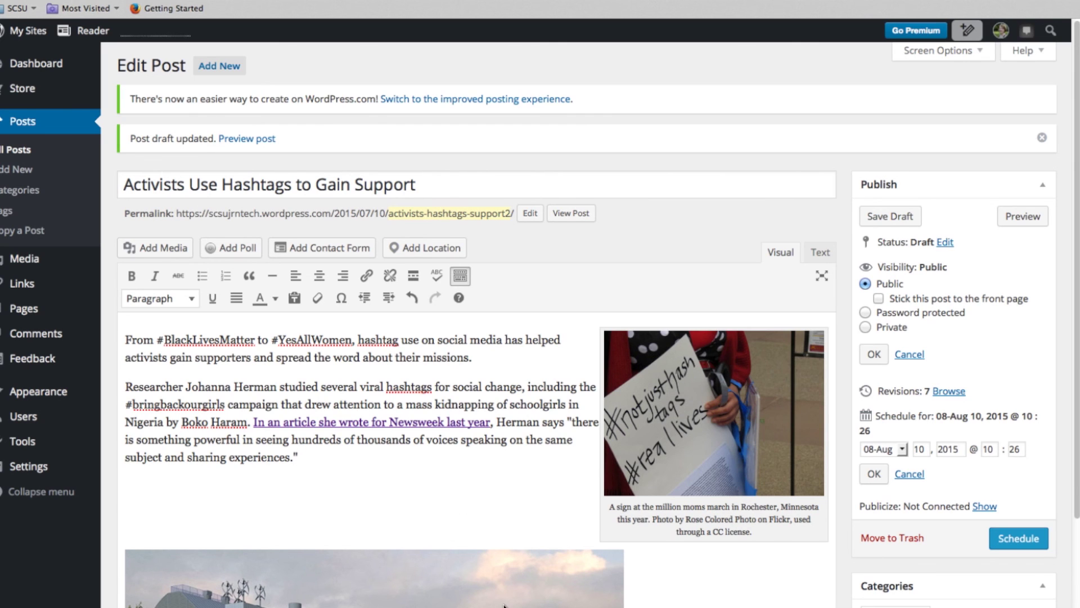
left_click(504, 605)
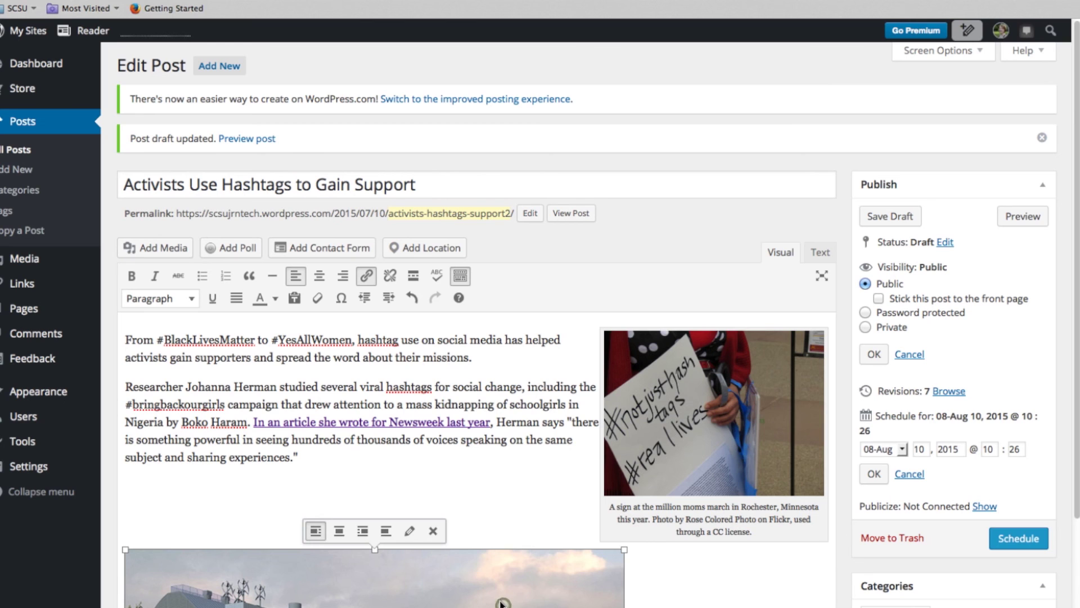
left_click(435, 531)
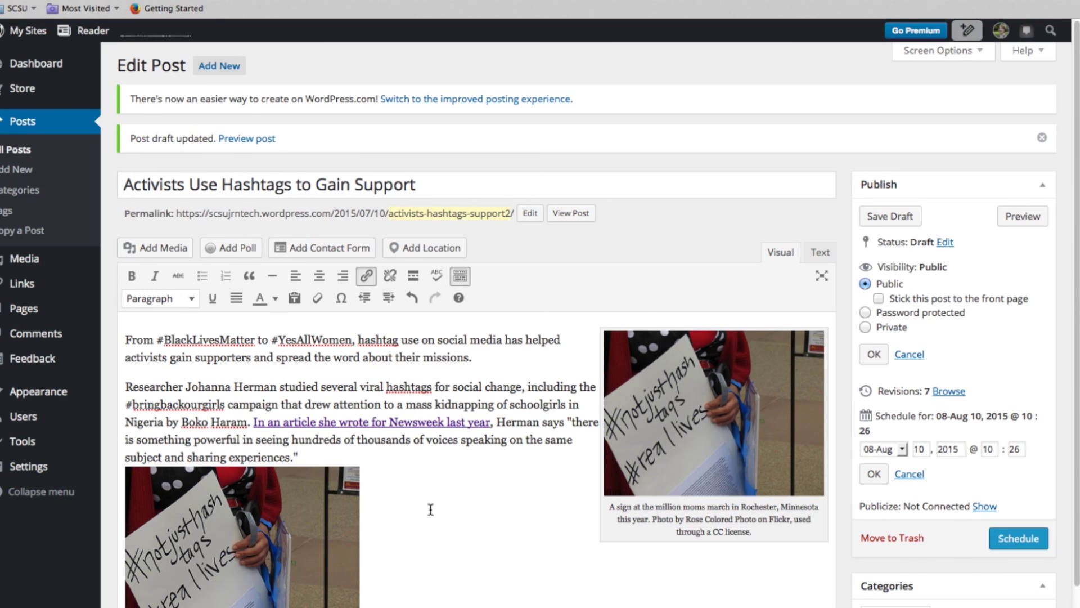
left_click(327, 512)
left_click(303, 449)
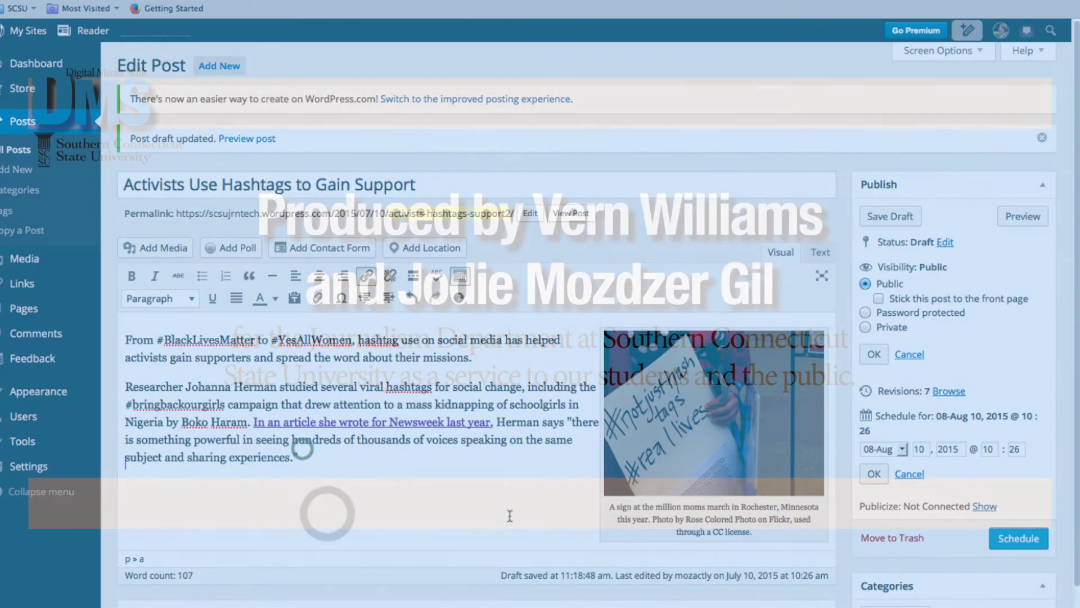